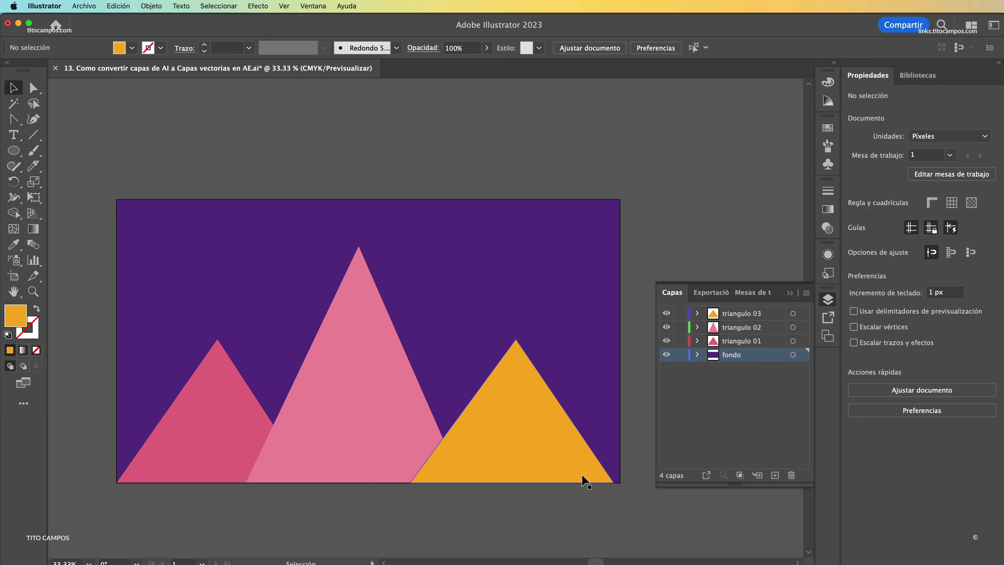
# Step: Save the mountain artwork, then select the triangulo 03, triangulo 02 and fondo layers
pyautogui.press('super+s')
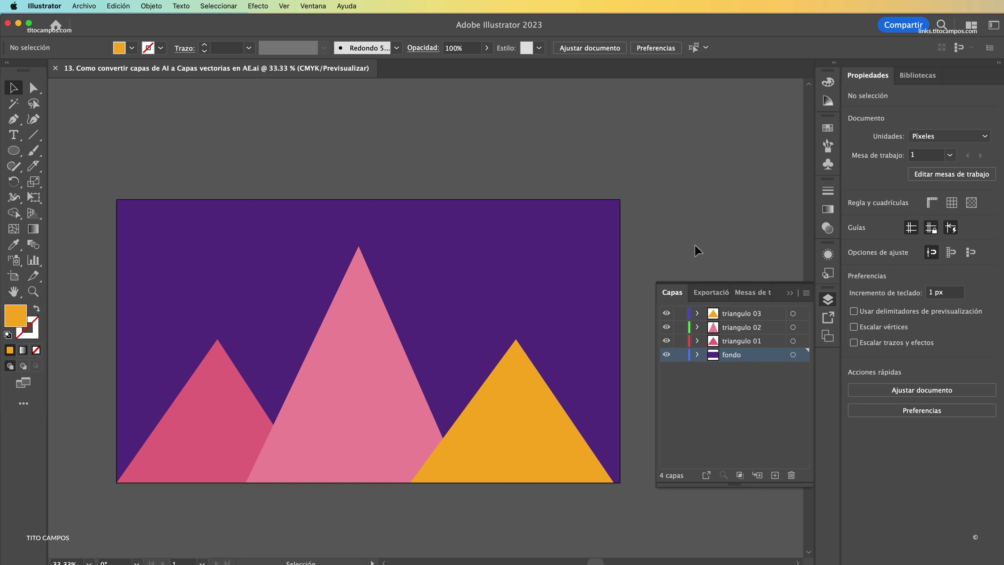
pyautogui.click(768, 315)
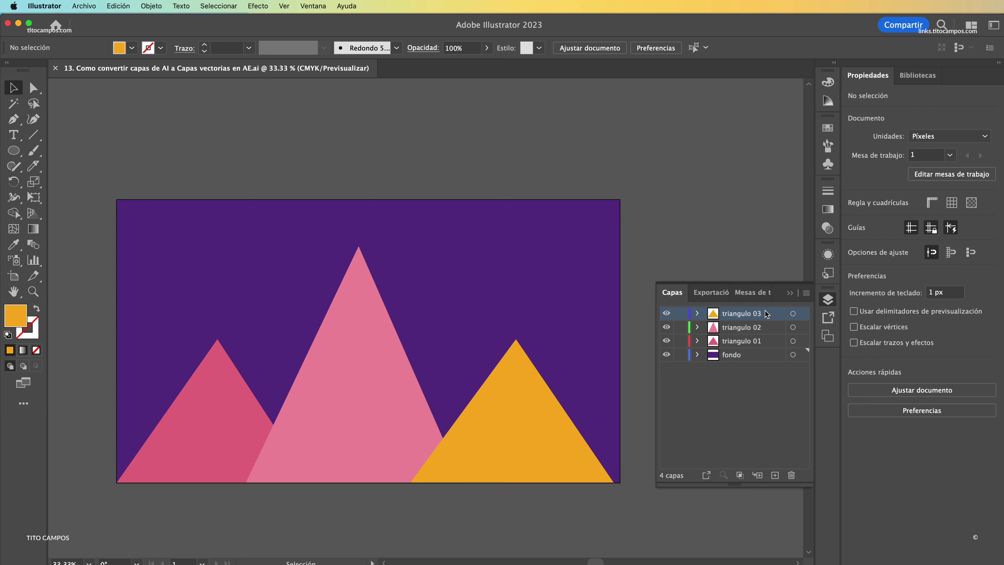
pyautogui.click(759, 327)
pyautogui.click(747, 354)
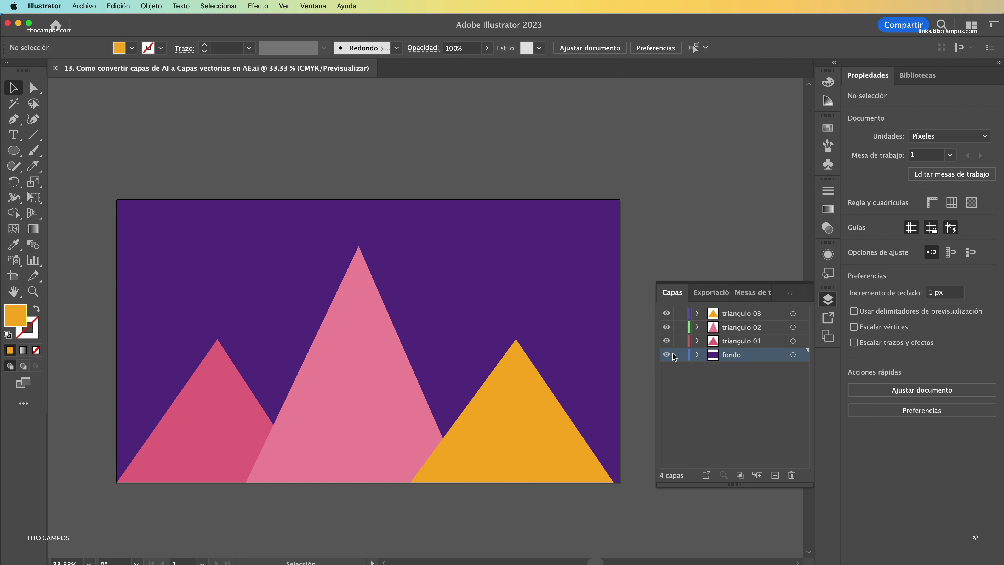
pyautogui.moveTo(673, 354)
pyautogui.mouseDown()
pyautogui.moveTo(667, 322)
pyautogui.moveTo(667, 355)
pyautogui.mouseUp()
# Step: Import the Illustrator mountain file into After Effects as Composición – Conservar tamaños de capa
pyautogui.press('super+y')
pyautogui.press('super+y')
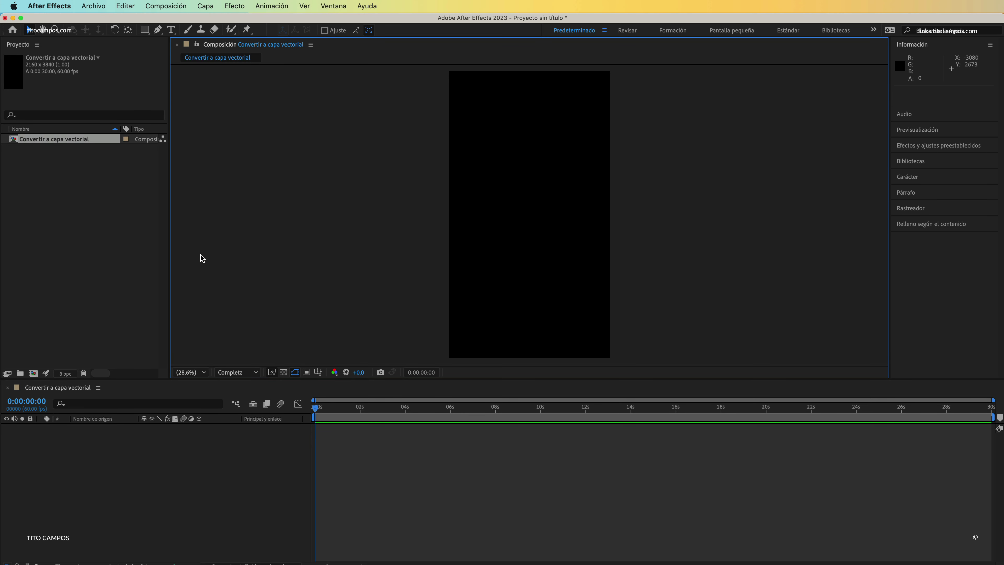
pyautogui.click(94, 6)
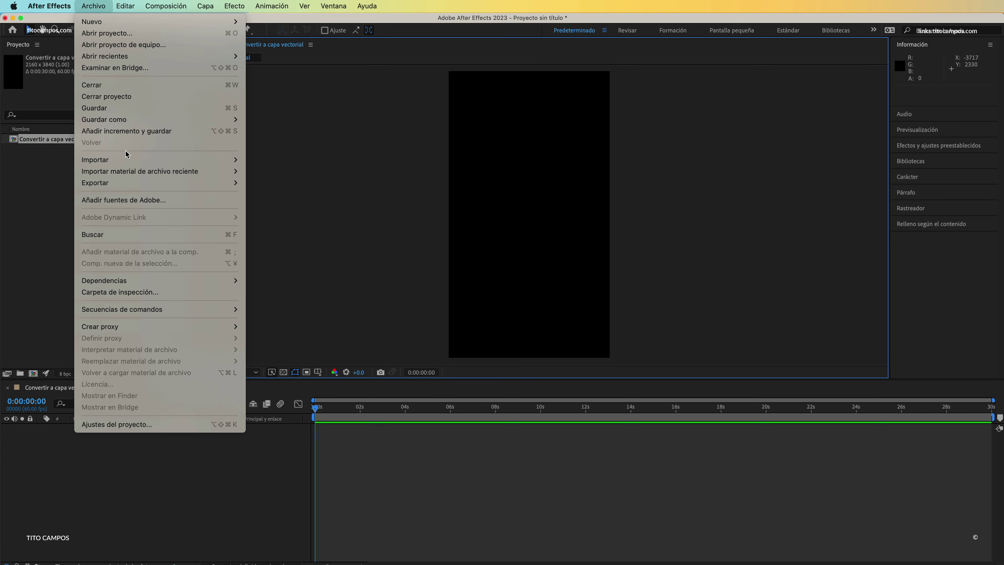
pyautogui.moveTo(126, 159)
pyautogui.click(278, 160)
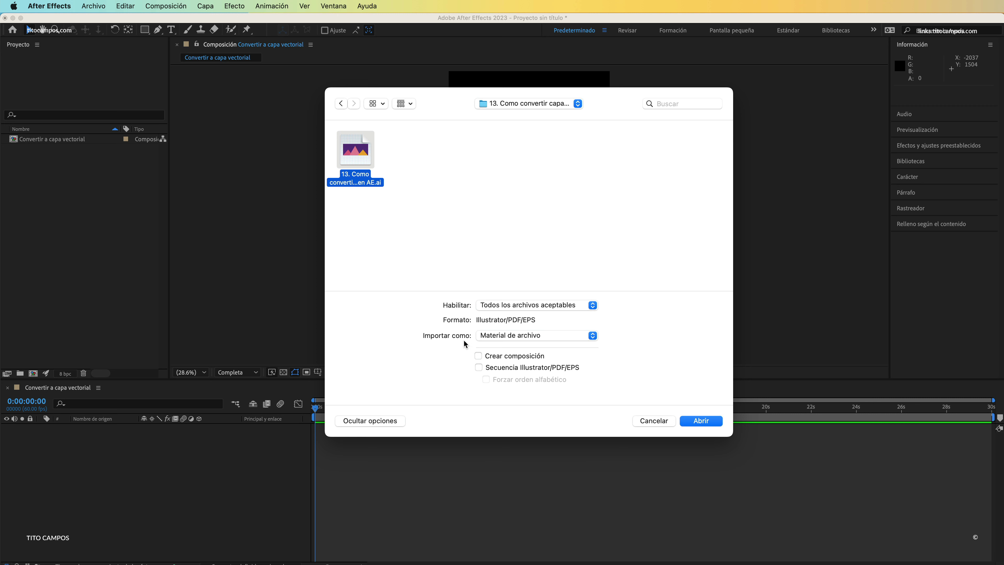
pyautogui.click(533, 337)
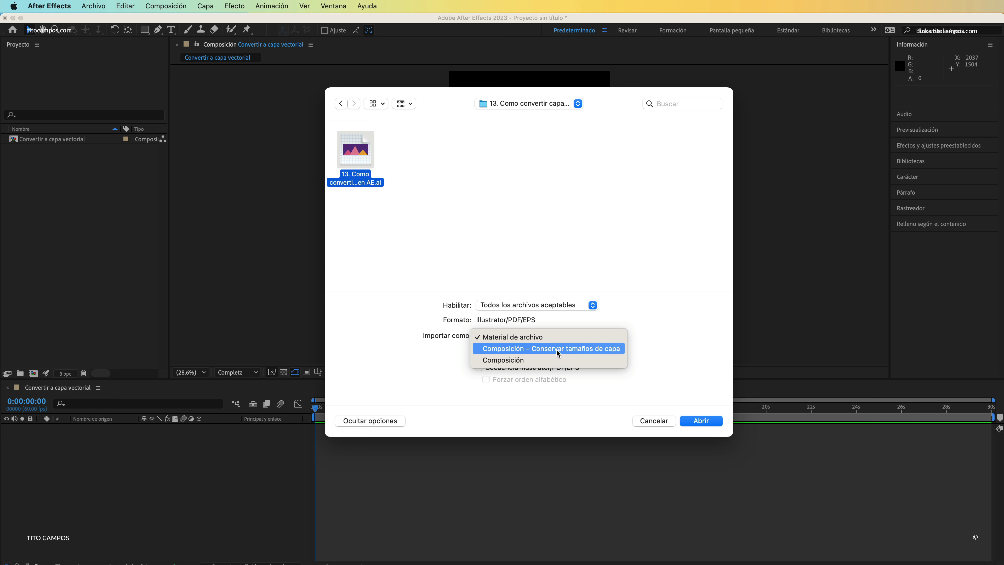
pyautogui.click(570, 350)
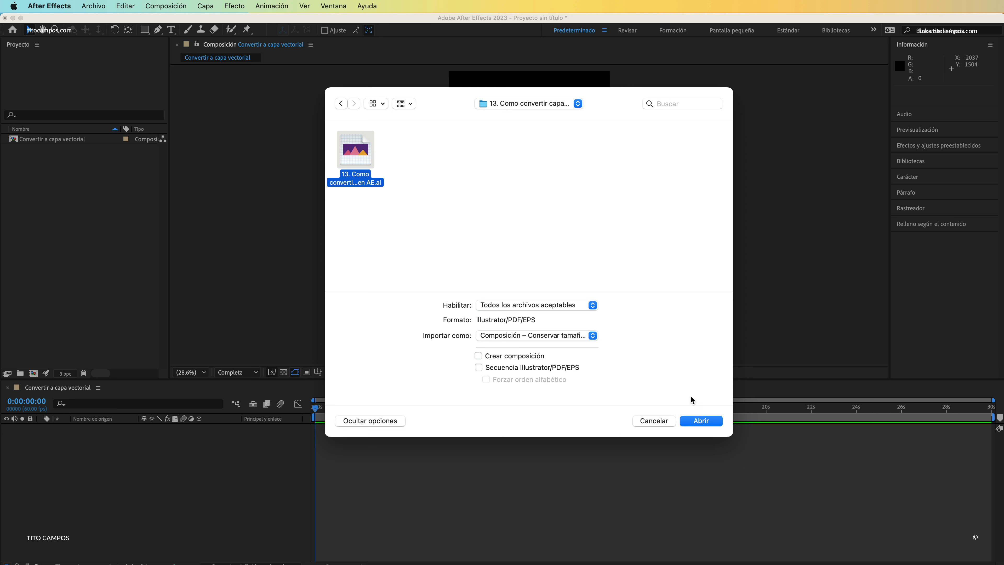
pyautogui.click(705, 420)
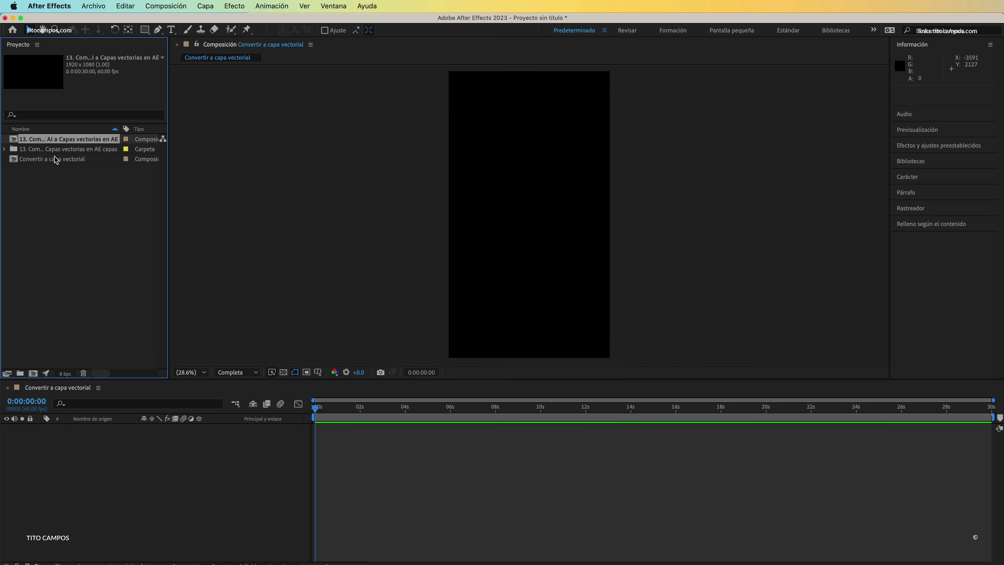
# Step: Open the imported mountain composition and drag the pink and orange triangles to new positions
pyautogui.doubleClick(61, 140)
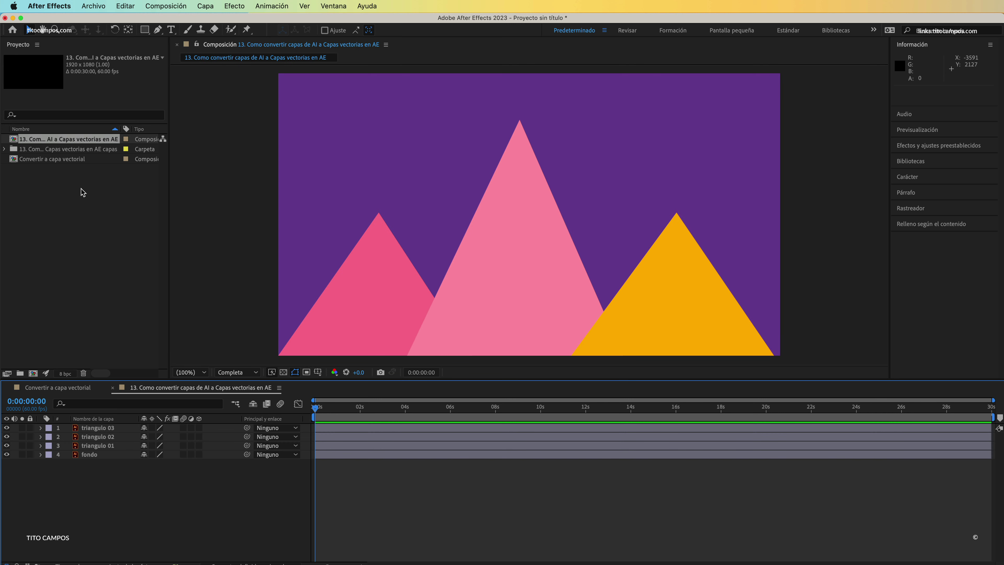
pyautogui.click(120, 428)
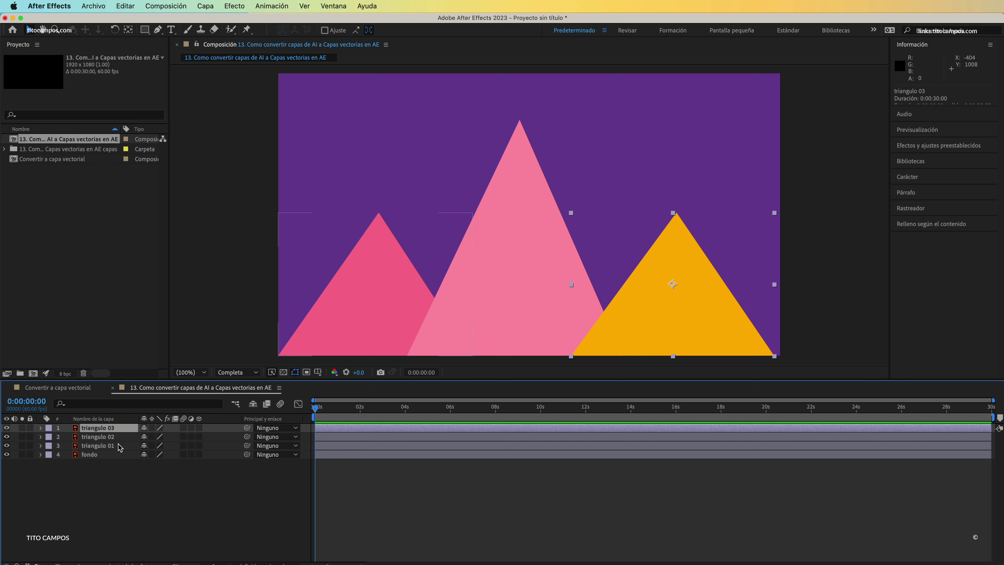
pyautogui.click(118, 437)
pyautogui.click(118, 446)
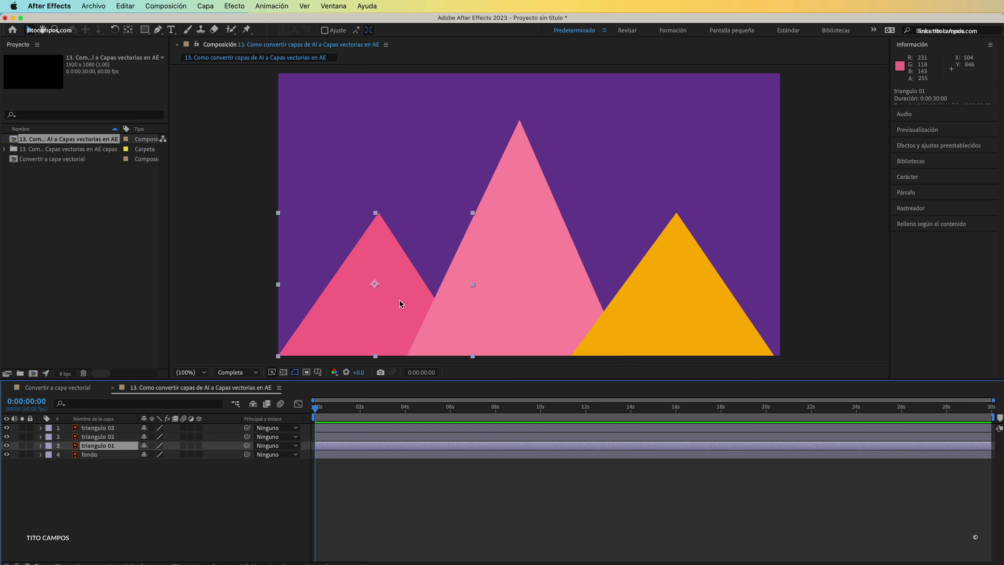
pyautogui.moveTo(394, 312); pyautogui.dragTo(376, 268)
pyautogui.moveTo(554, 242); pyautogui.dragTo(551, 189)
pyautogui.moveTo(672, 296); pyautogui.dragTo(708, 249)
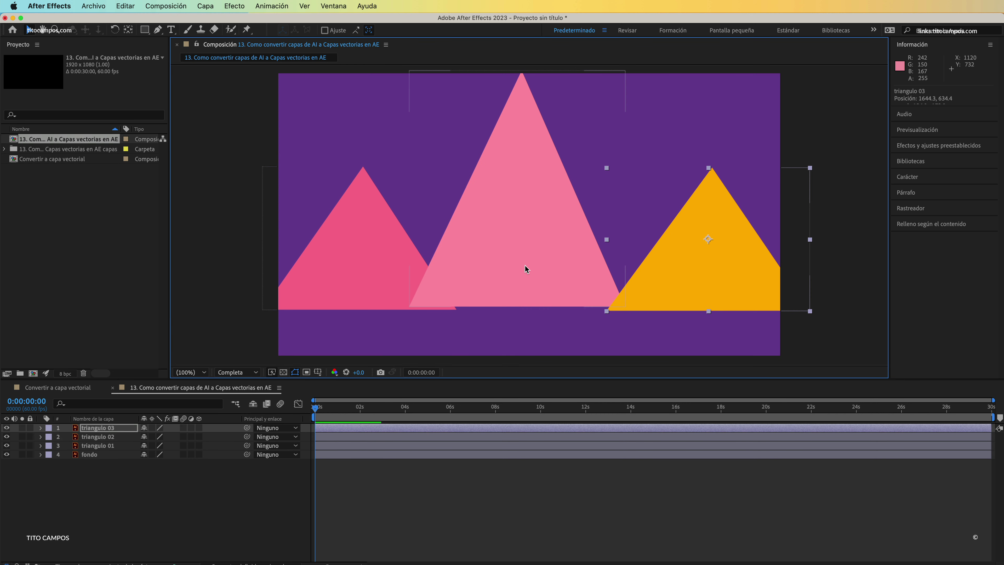
pyautogui.moveTo(524, 264); pyautogui.dragTo(543, 308)
pyautogui.moveTo(364, 283); pyautogui.dragTo(375, 319)
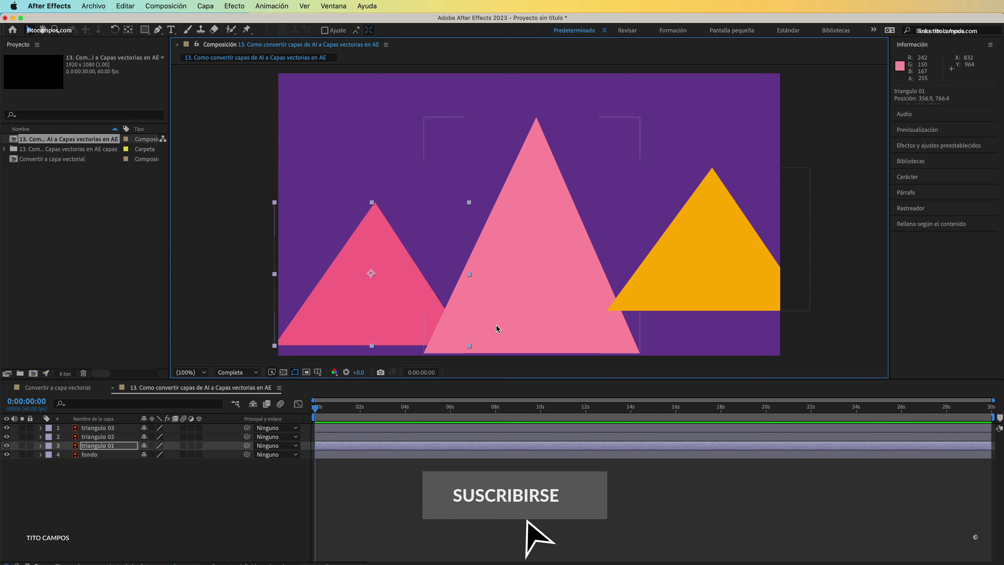
# Step: Expand triangulo 02's Transformar properties, adjust a value, and undo the scale/rotation change
pyautogui.click(546, 255)
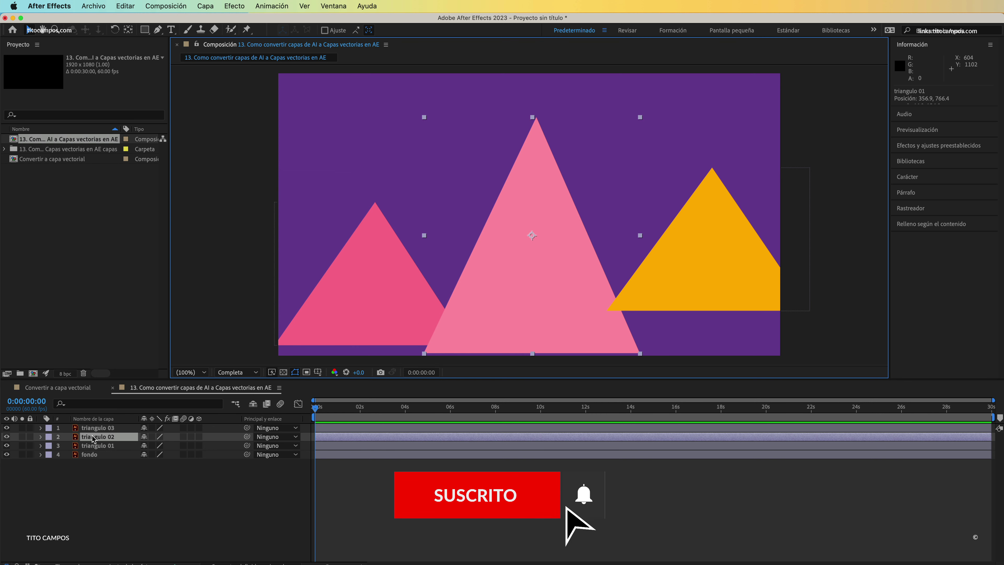
pyautogui.click(40, 436)
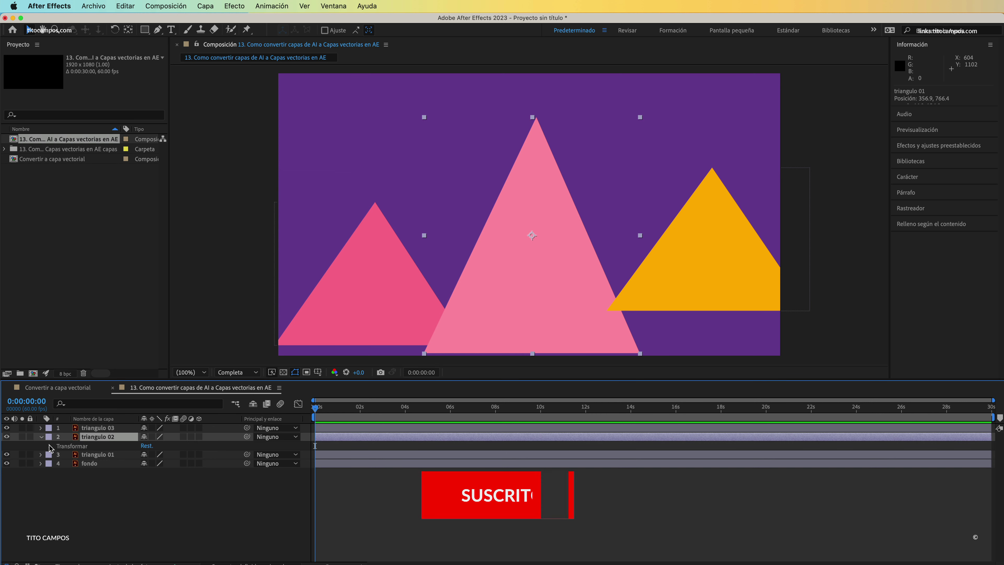
pyautogui.click(50, 445)
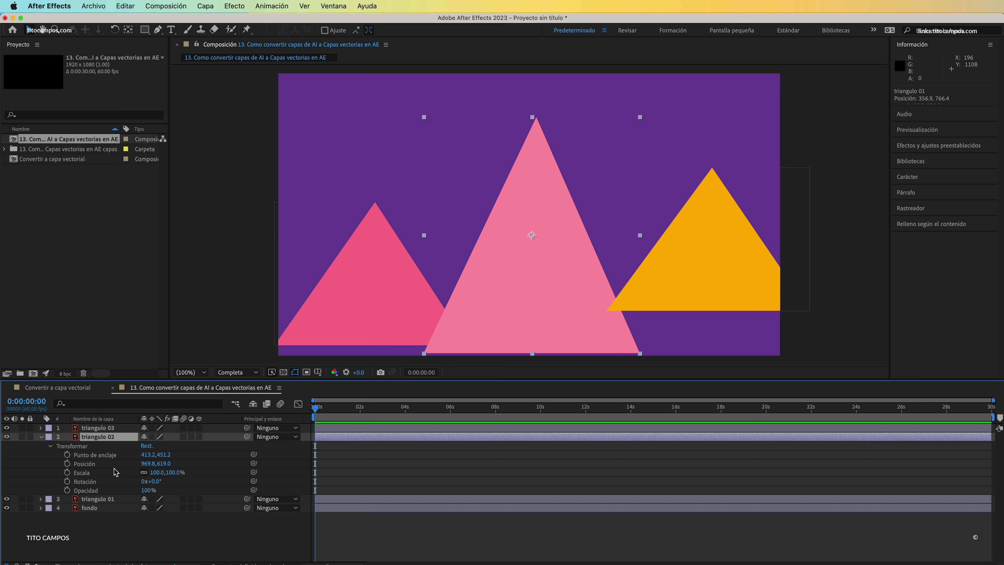
pyautogui.moveTo(163, 463)
pyautogui.mouseDown()
pyautogui.moveTo(128, 465)
pyautogui.moveTo(243, 474)
pyautogui.moveTo(172, 473)
pyautogui.moveTo(184, 485)
pyautogui.moveTo(167, 491)
pyautogui.mouseUp()
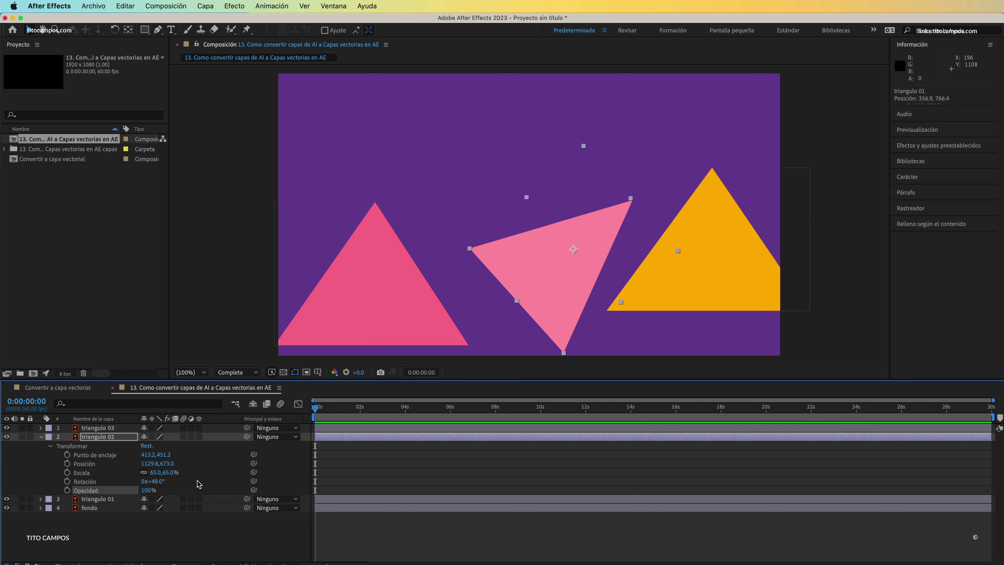
pyautogui.press('super+z')
pyautogui.press('super+z')
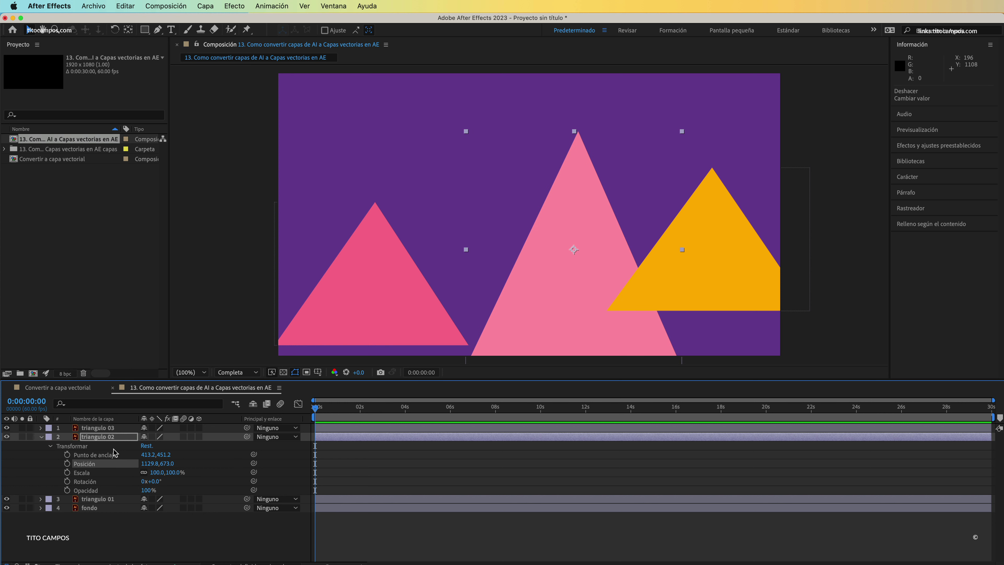
# Step: Move triangulo 02 up-left and triangulo 03 down-left in the composition, then return to Illustrator
pyautogui.doubleClick(115, 438)
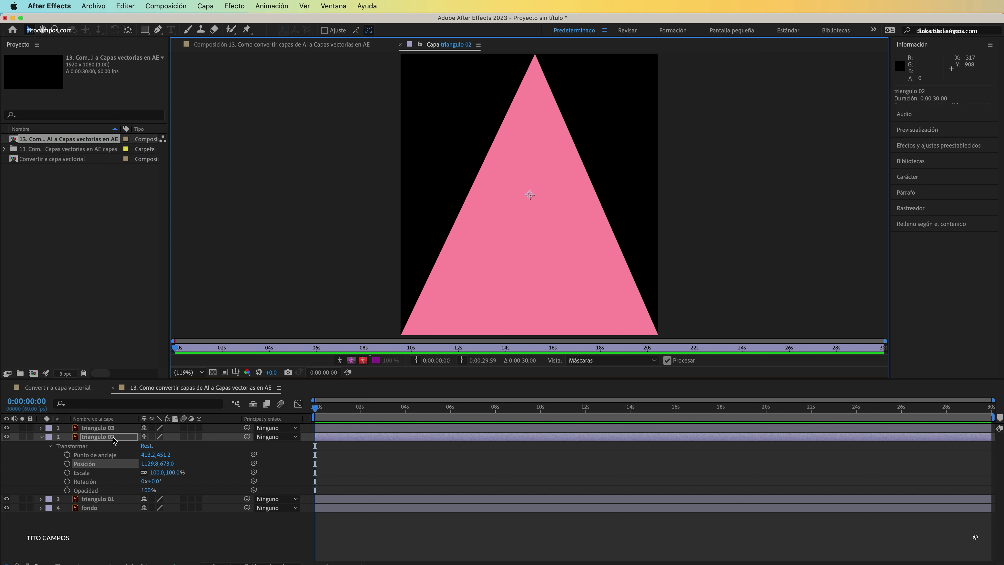
pyautogui.click(305, 45)
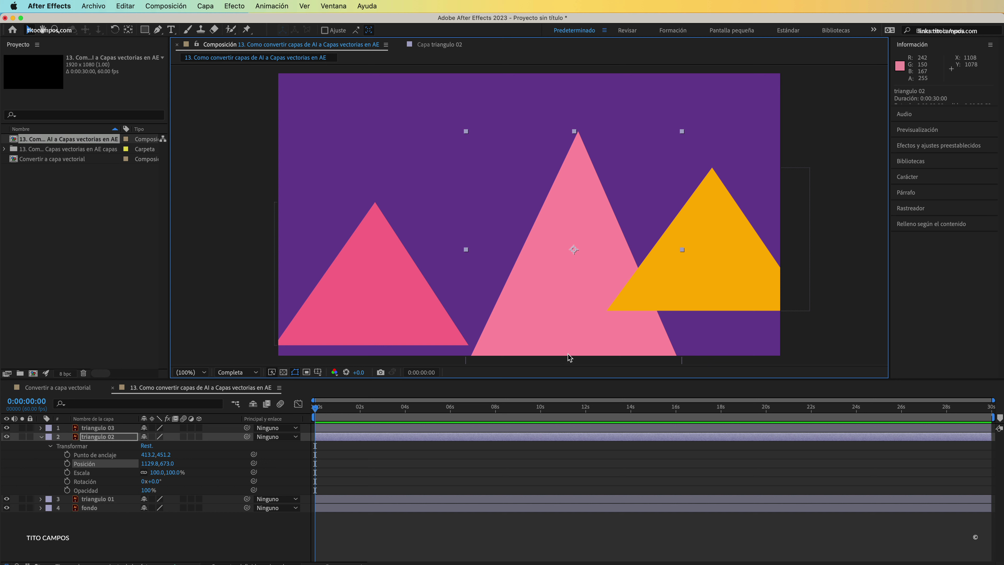
pyautogui.moveTo(555, 310); pyautogui.dragTo(496, 261)
pyautogui.moveTo(686, 256); pyautogui.dragTo(618, 287)
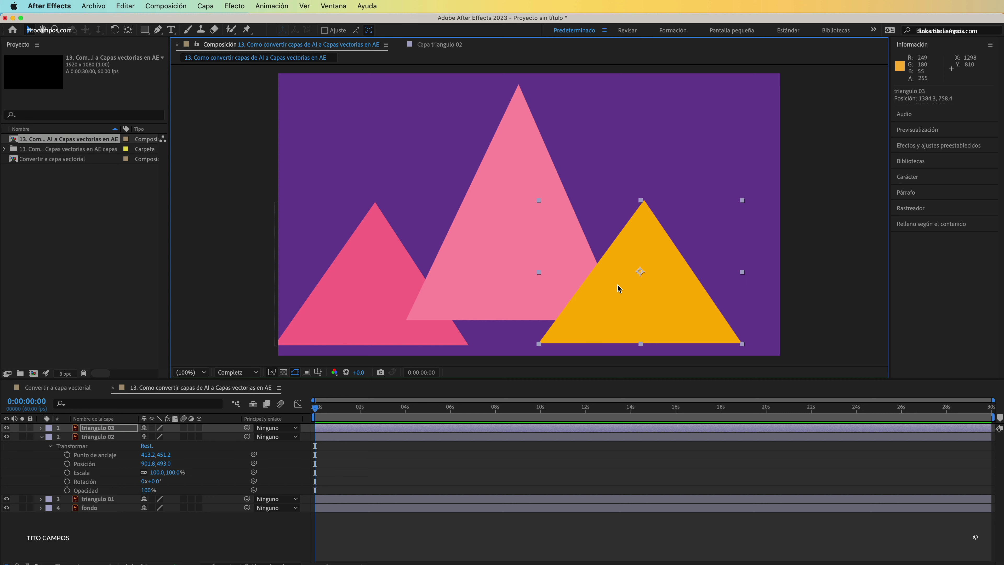
pyautogui.press('super+Tab')
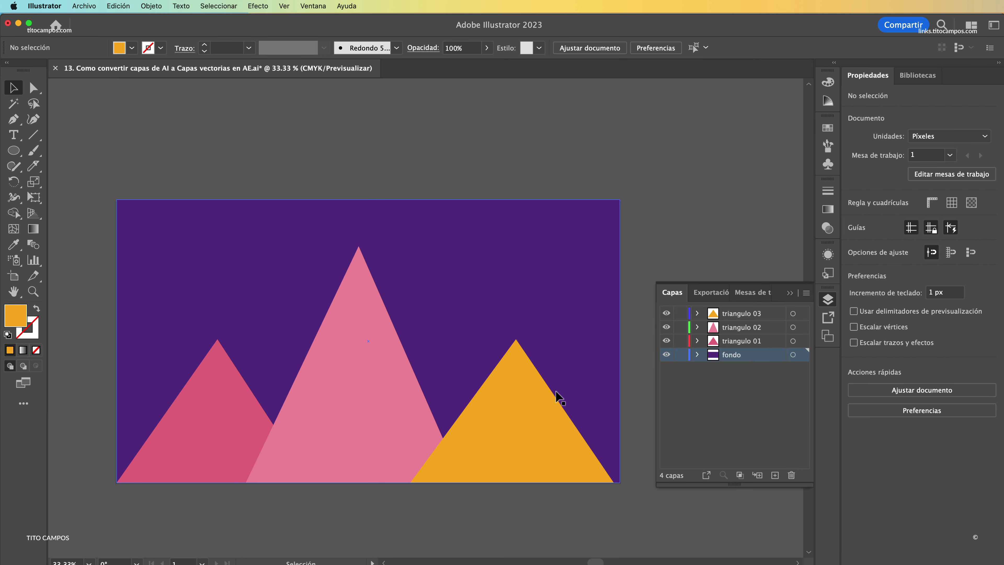
# Step: Change the middle triangle's fill from pink to light purple
pyautogui.click(530, 410)
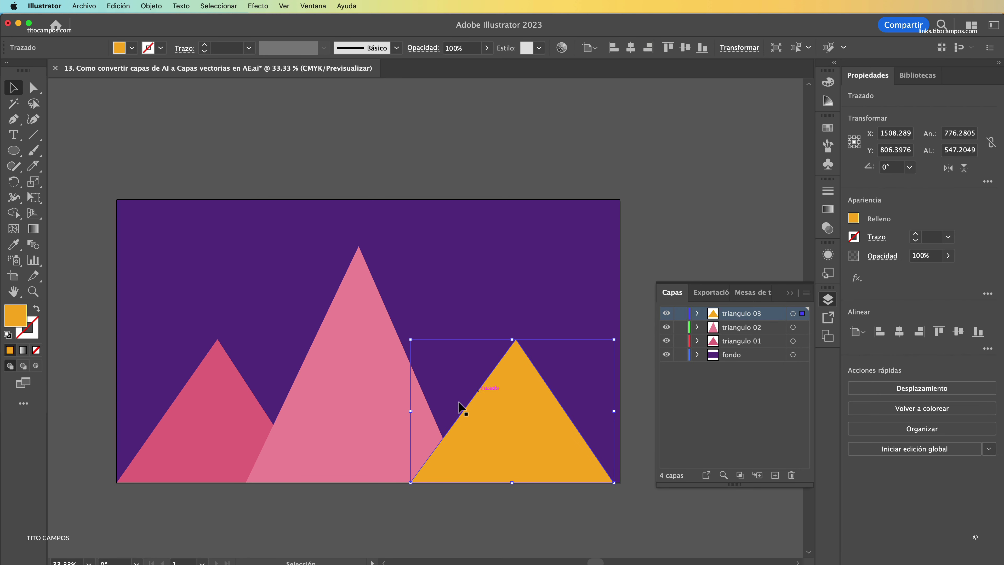
pyautogui.click(365, 369)
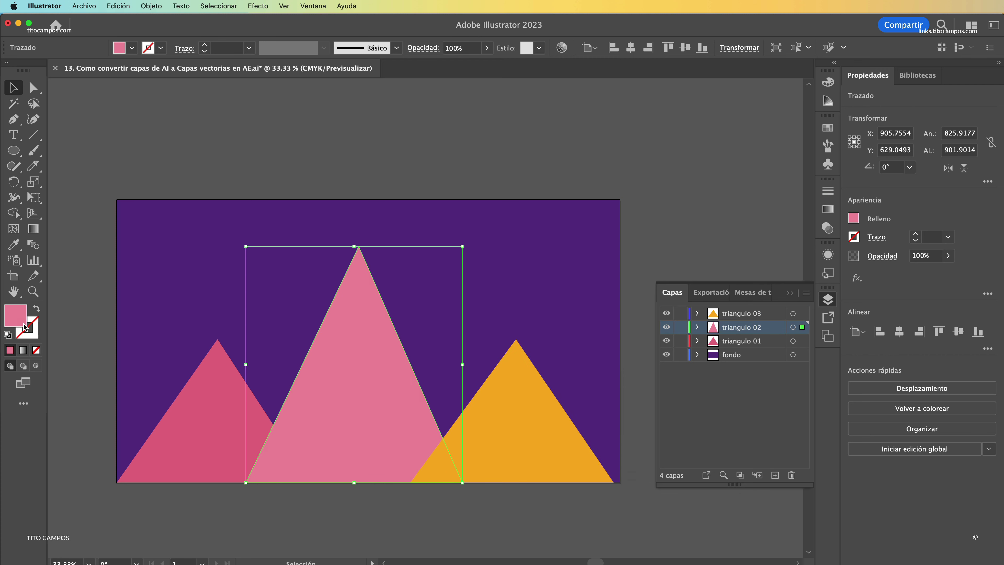
pyautogui.doubleClick(23, 323)
pyautogui.moveTo(838, 391); pyautogui.dragTo(843, 417)
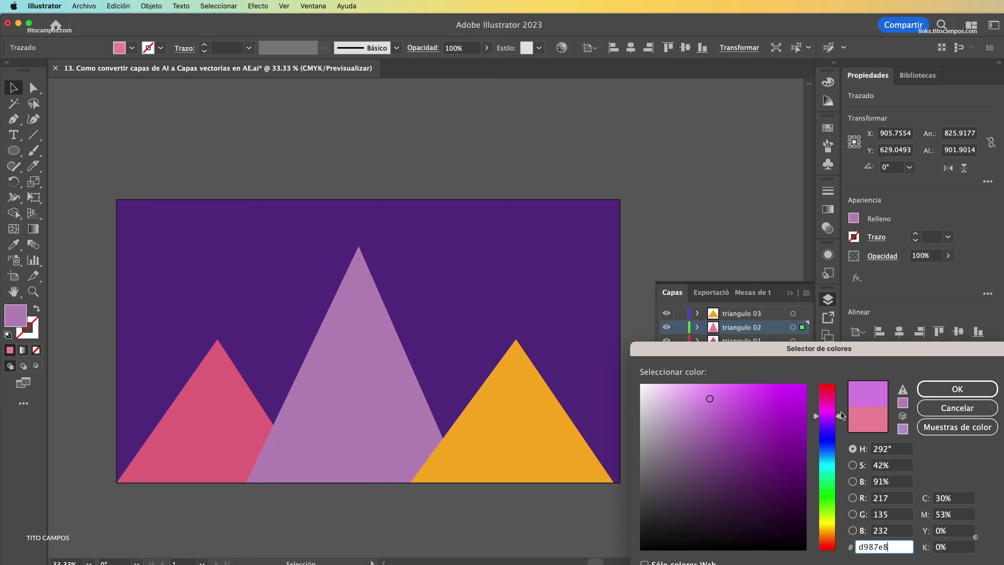
pyautogui.click(952, 393)
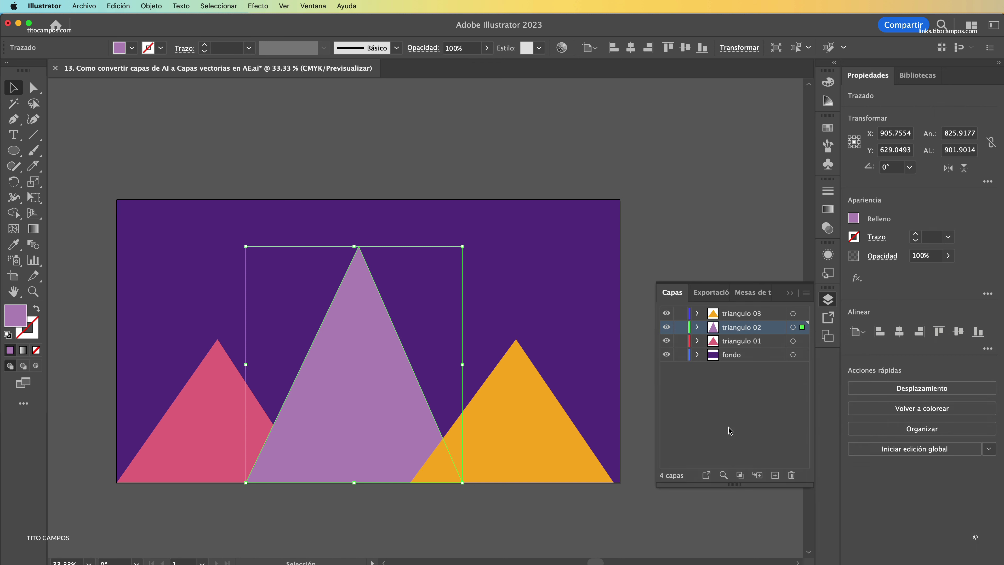
# Step: Save the Illustrator file with Archivo > Guardar and deselect the artwork
pyautogui.click(89, 6)
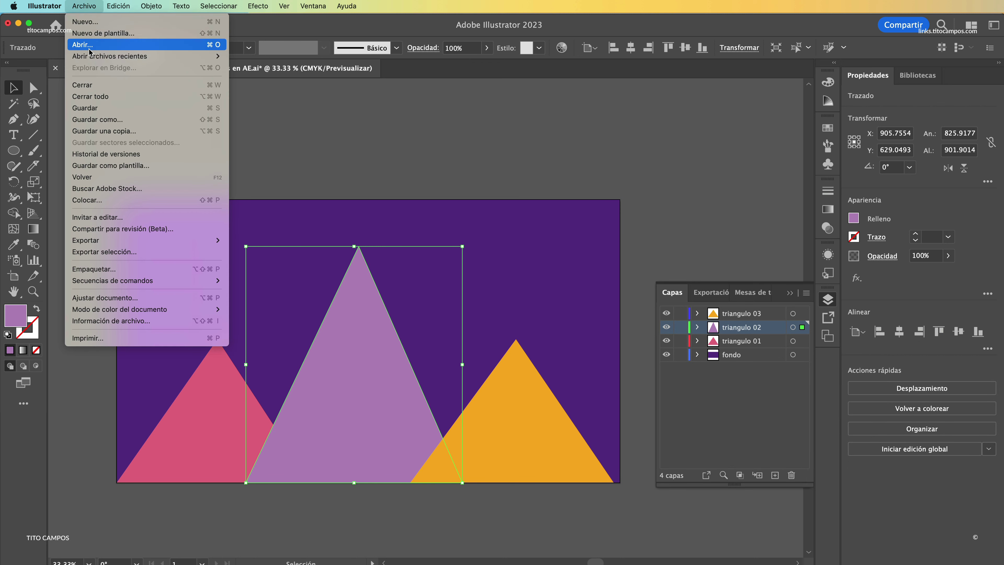
pyautogui.click(93, 107)
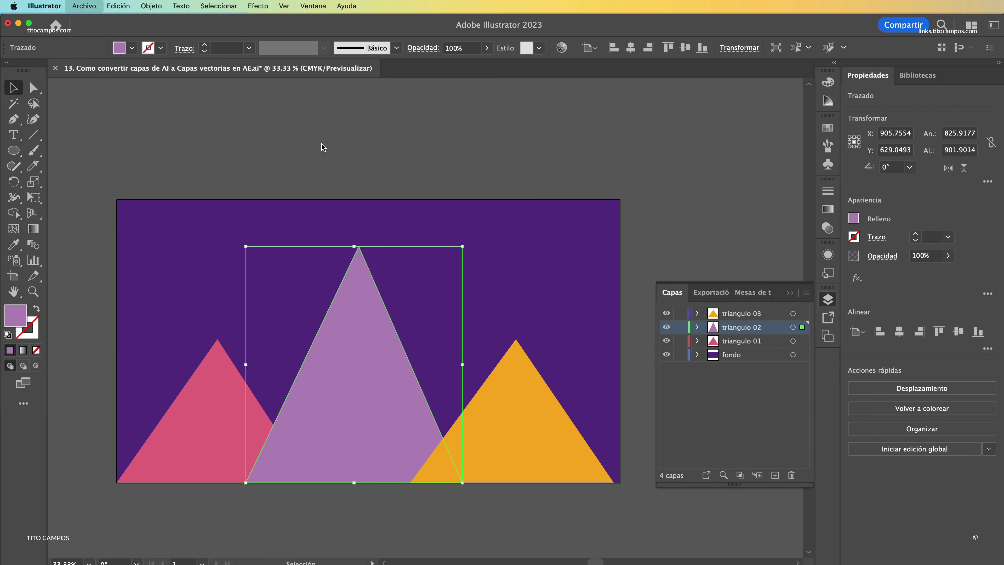
pyautogui.click(406, 178)
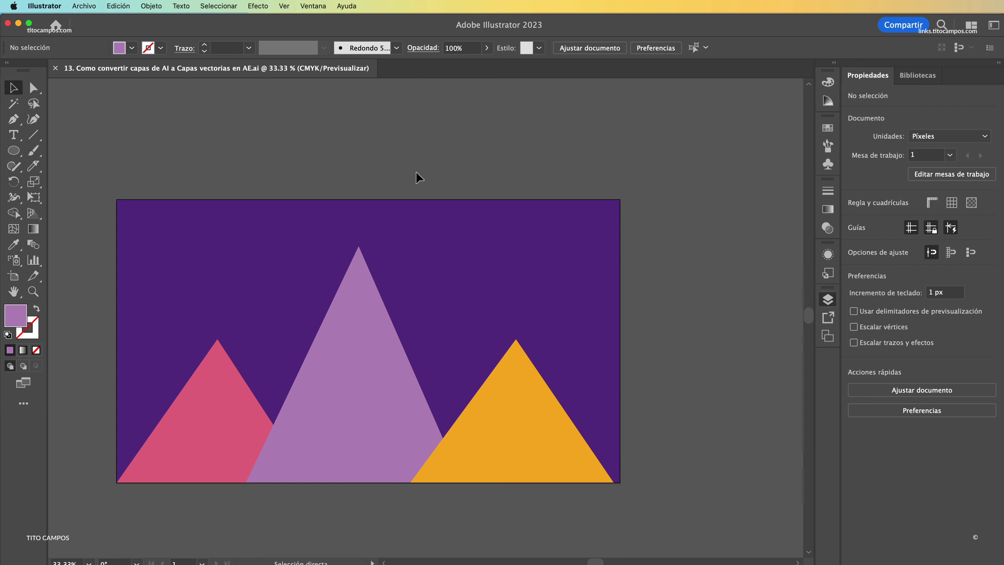
pyautogui.press('super+Tab')
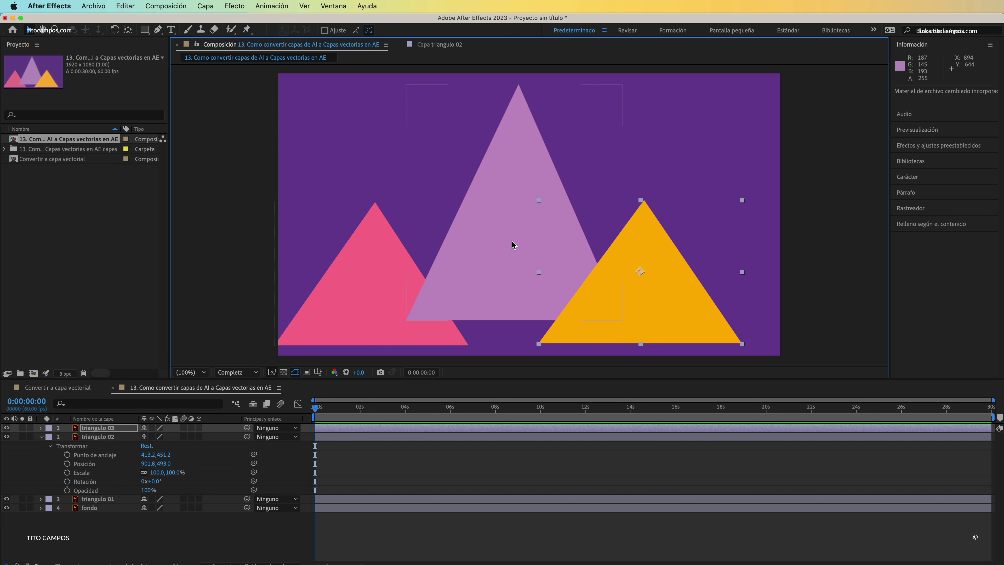
# Step: Move the purple triangulo 02 down to position 901.8, 513.0, then switch to Illustrator
pyautogui.moveTo(508, 247); pyautogui.dragTo(511, 284)
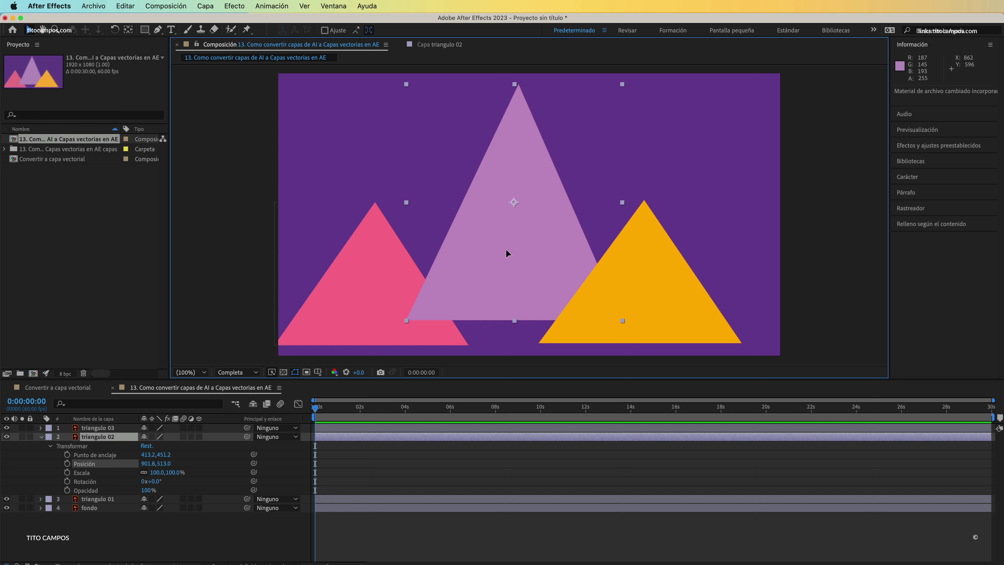
pyautogui.press('super+Tab')
# Step: Curve the middle triangle's right segment outward with the Direct Selection tool and save
pyautogui.click(393, 309)
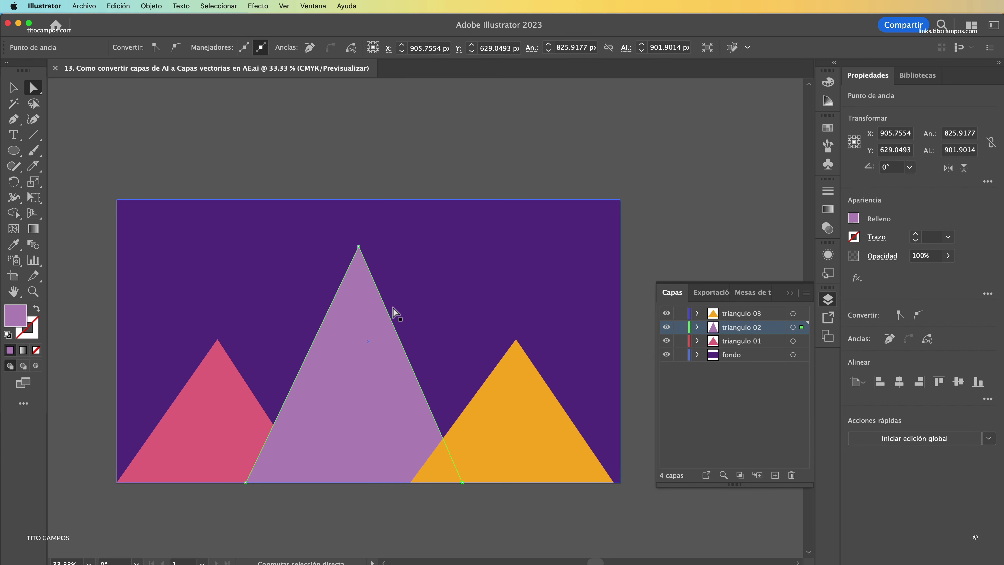
pyautogui.moveTo(390, 316)
pyautogui.mouseDown()
pyautogui.moveTo(454, 305)
pyautogui.moveTo(467, 321)
pyautogui.mouseUp()
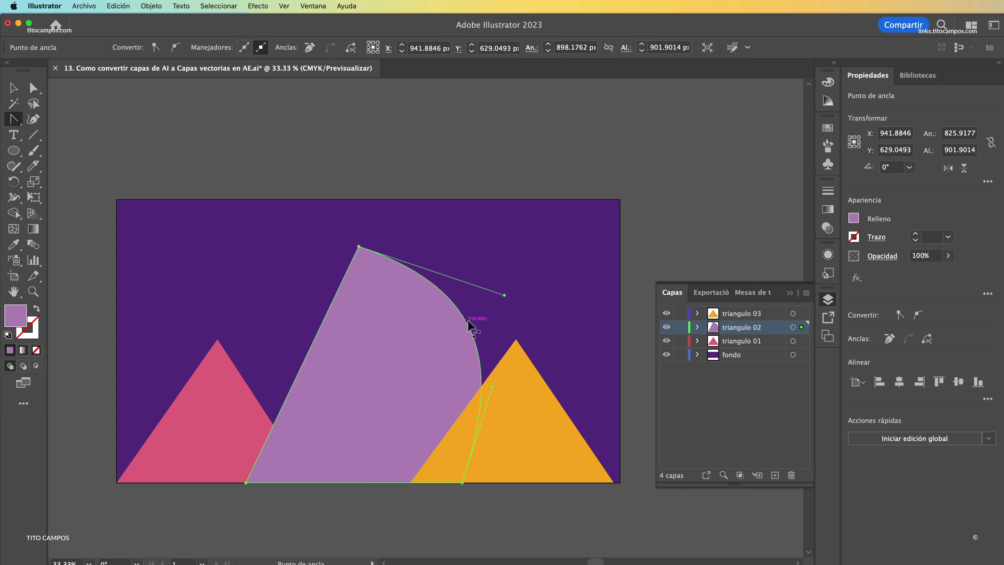
pyautogui.press('super+z')
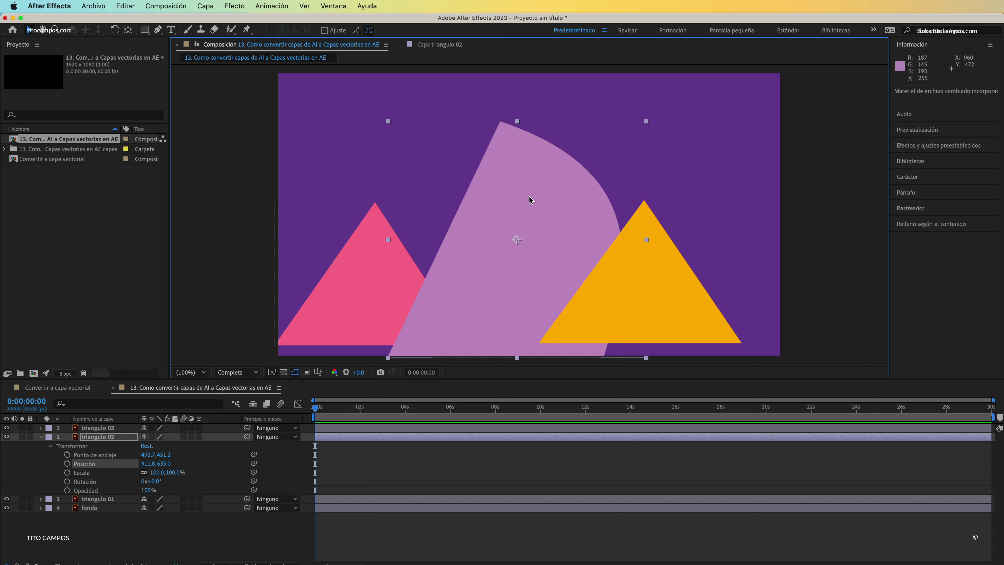
# Step: Select triangulo 02, then triangulo 03, and drag the divider up to enlarge the Timeline
pyautogui.click(117, 437)
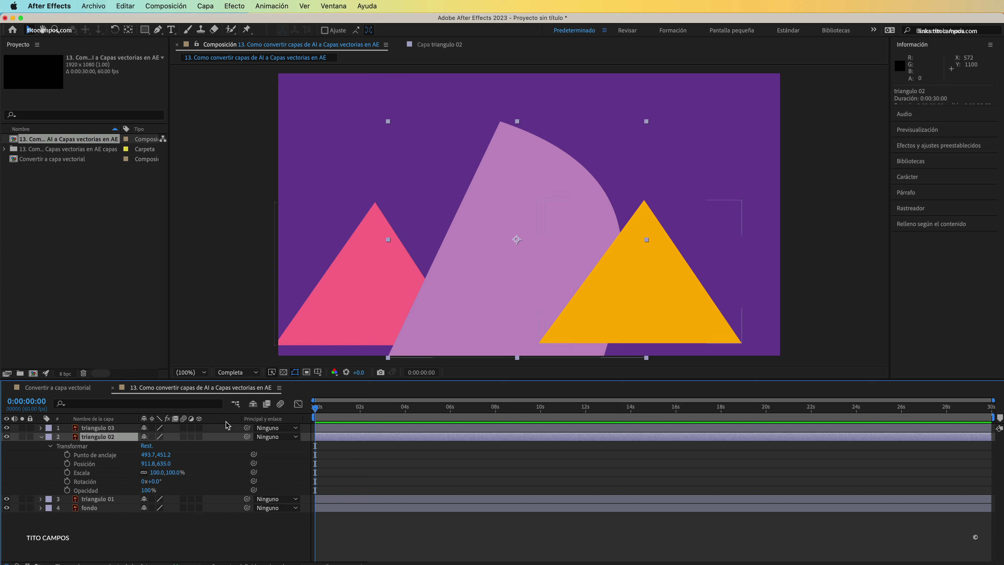
pyautogui.click(118, 429)
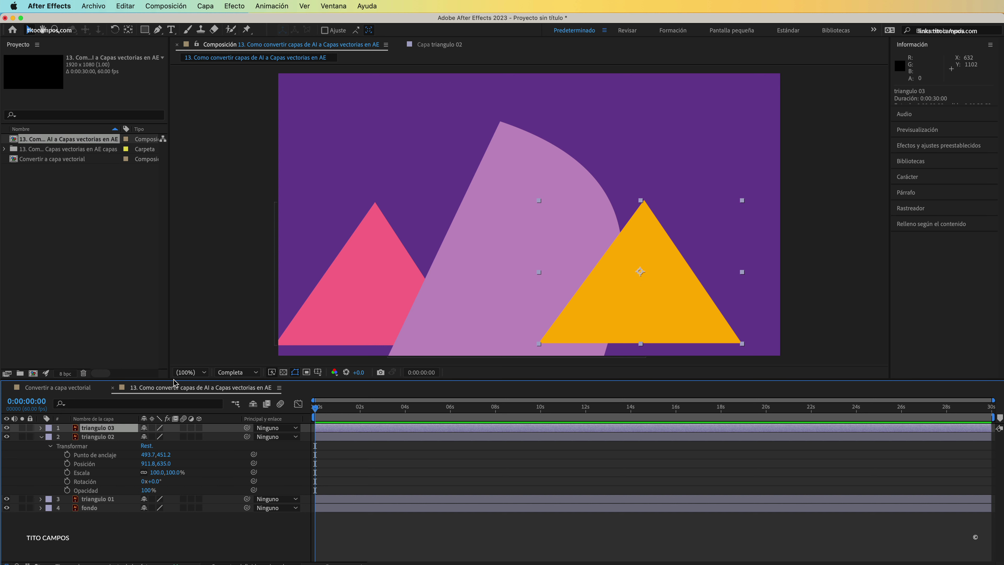
pyautogui.moveTo(174, 381); pyautogui.dragTo(182, 185)
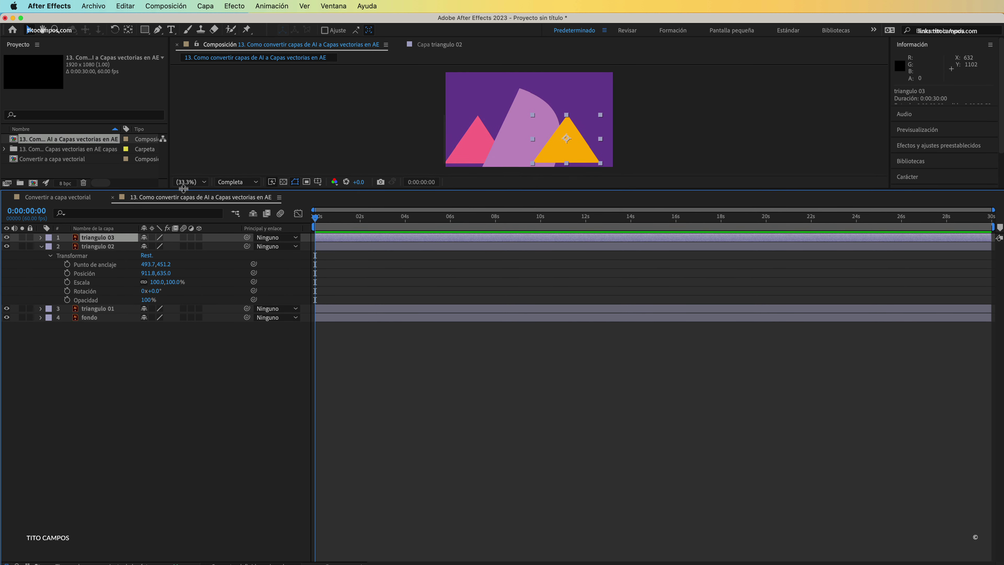
# Step: Create the 'triangulo 03 contornos' shape layer via Crear formas a partir de la capa vectorial
pyautogui.rightClick(97, 238)
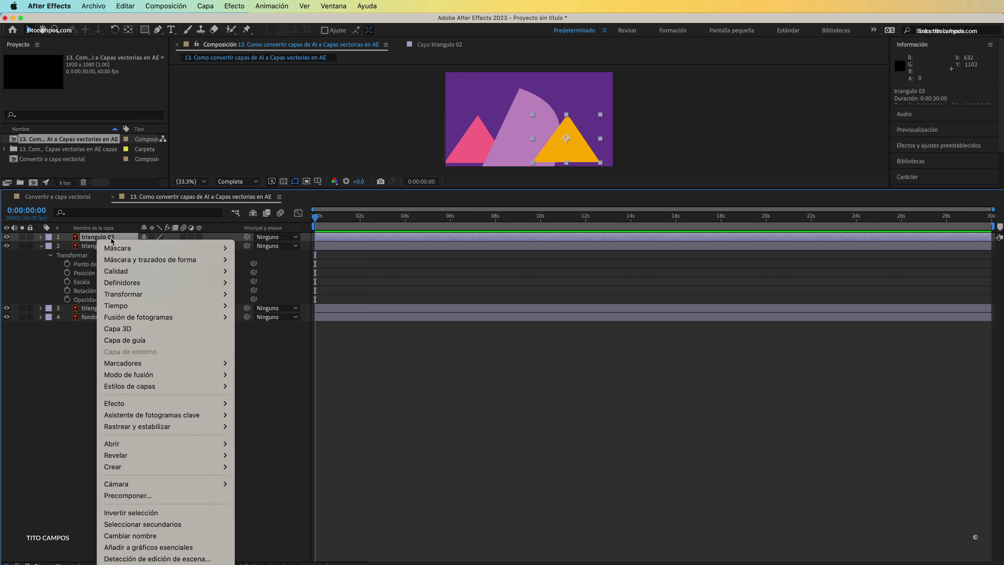
pyautogui.moveTo(186, 466)
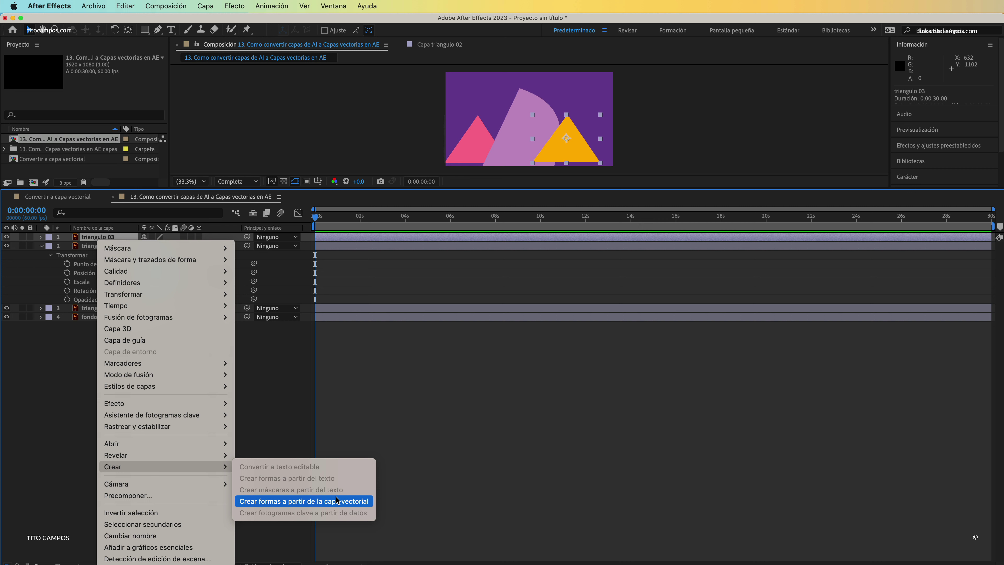
pyautogui.click(284, 501)
pyautogui.click(339, 502)
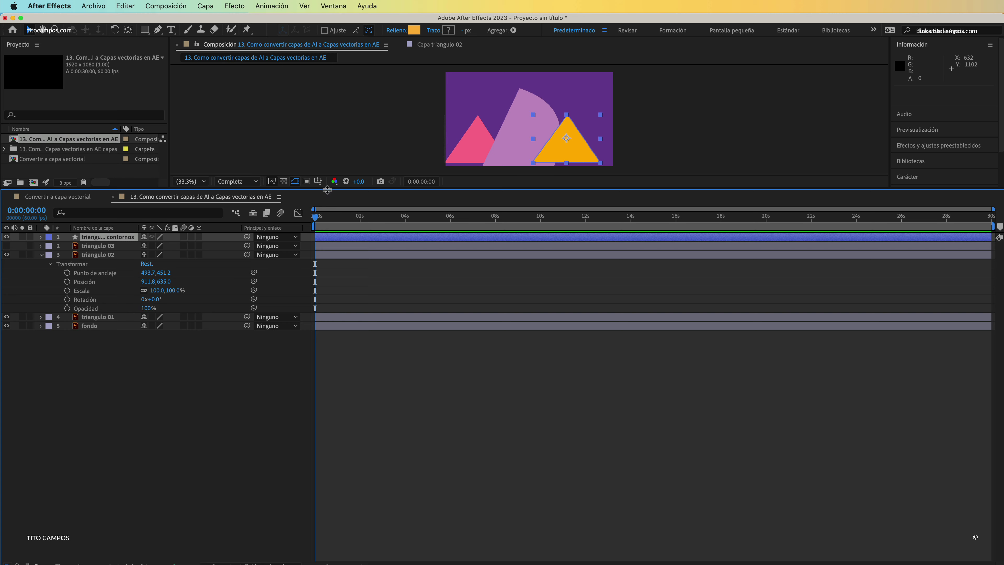
# Step: Drag the divider down to enlarge the Composition panel and select triangulo 03
pyautogui.moveTo(327, 190); pyautogui.dragTo(342, 375)
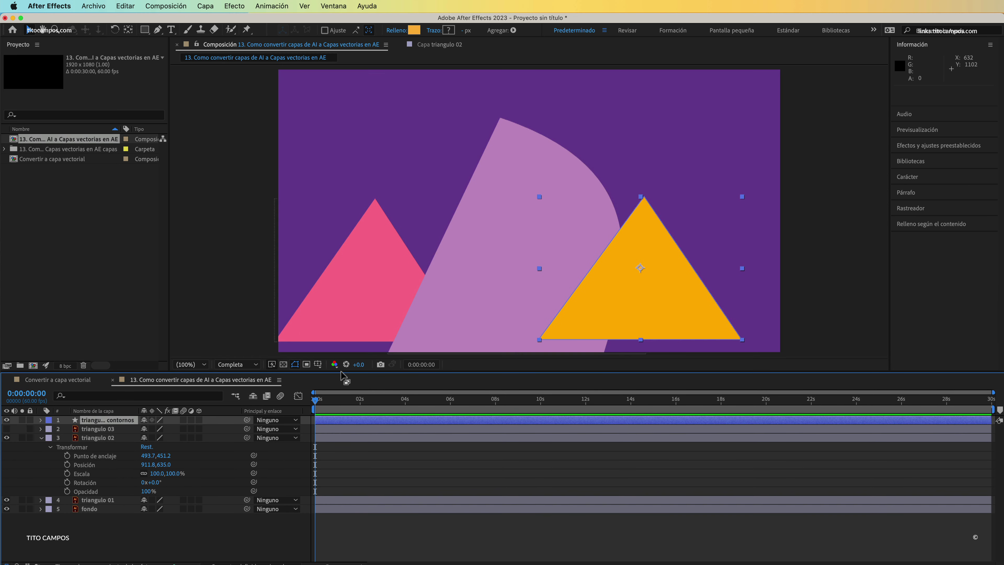
pyautogui.click(92, 430)
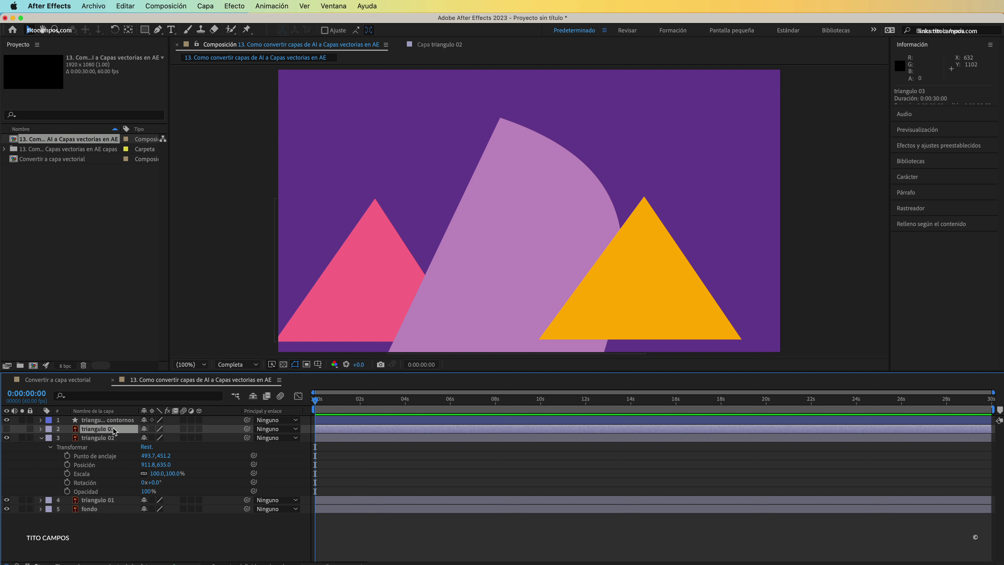
# Step: Move the triangulo 03 contornos shape-layer triangle up and left, and unhide the original triangulo 03 layer
pyautogui.click(117, 420)
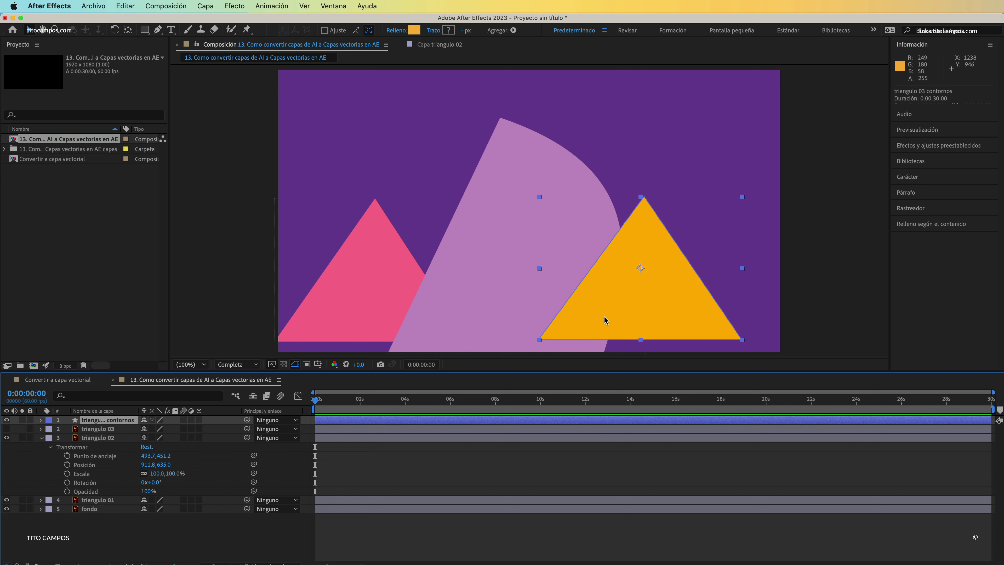
pyautogui.moveTo(612, 322); pyautogui.dragTo(603, 253)
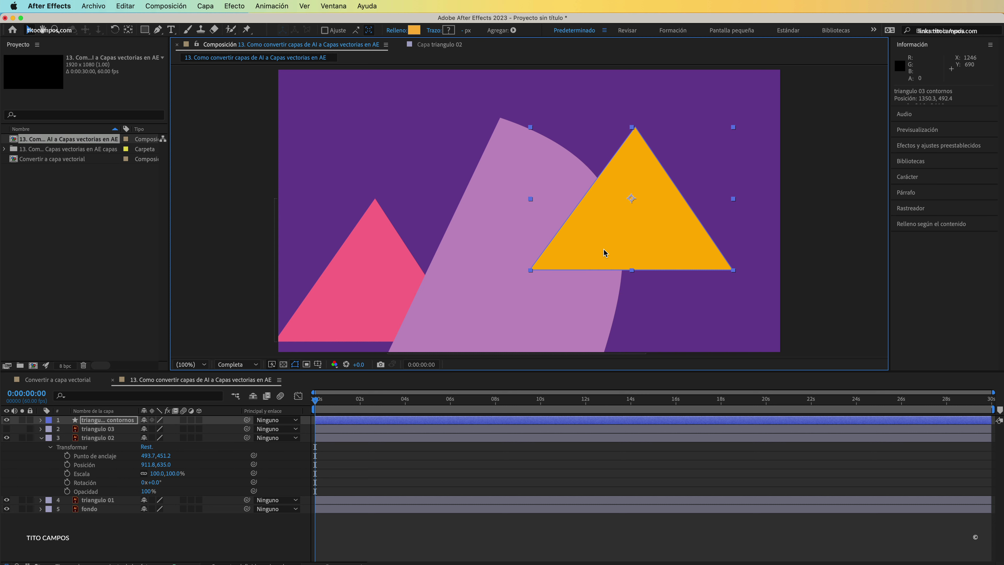
pyautogui.click(6, 428)
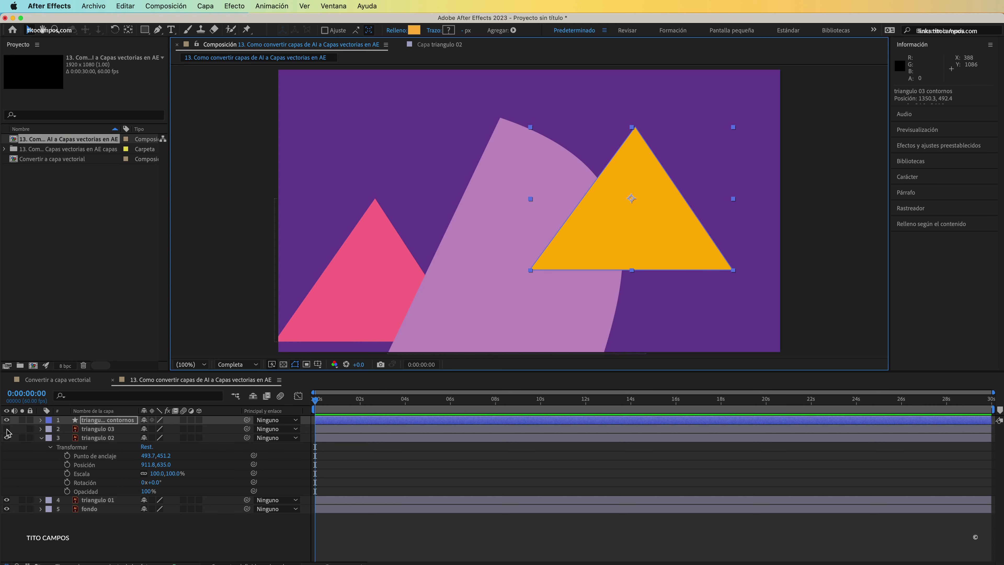
pyautogui.moveTo(590, 245); pyautogui.dragTo(503, 243)
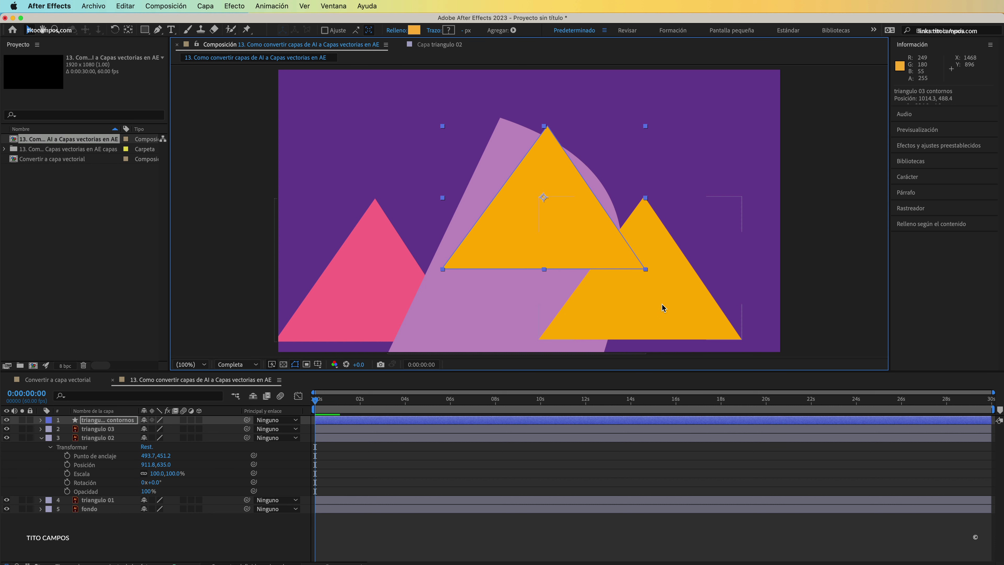
# Step: Reposition the original orange triangle and place the converted contornos triangle at upper left (582.3, 392.4)
pyautogui.click(649, 273)
pyautogui.moveTo(568, 230); pyautogui.dragTo(616, 216)
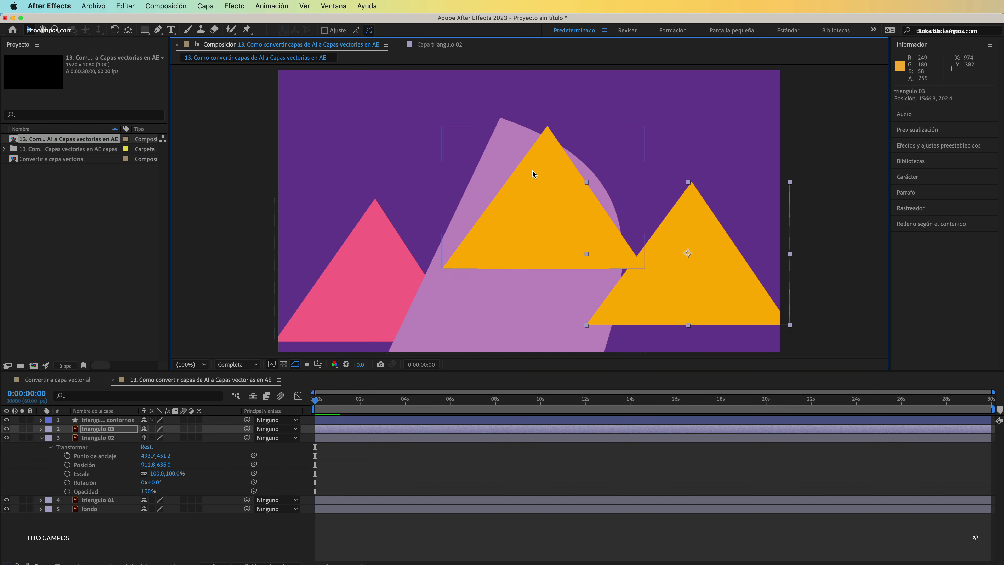
pyautogui.moveTo(527, 164); pyautogui.dragTo(454, 137)
pyautogui.moveTo(688, 273); pyautogui.dragTo(666, 187)
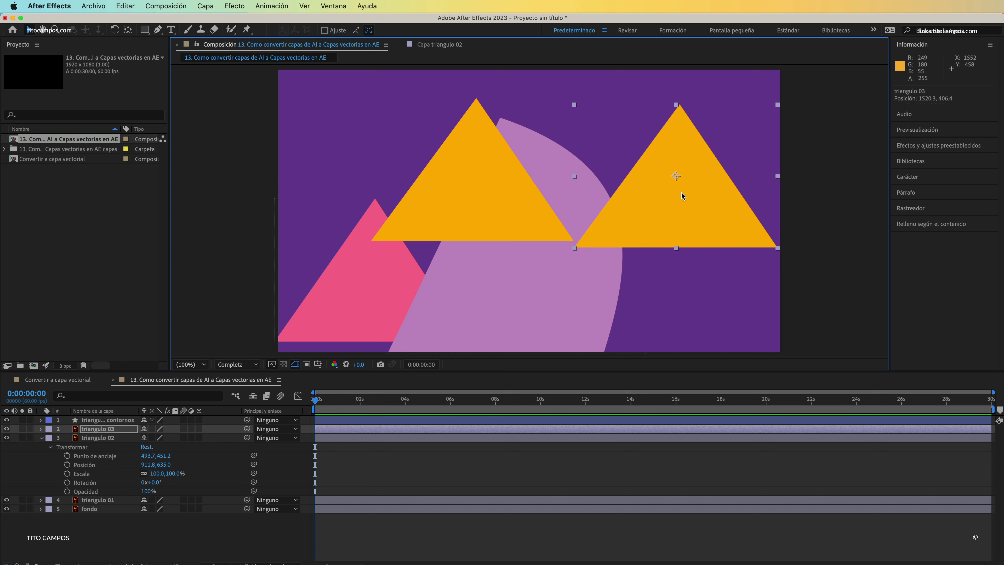
pyautogui.moveTo(697, 210); pyautogui.dragTo(710, 222)
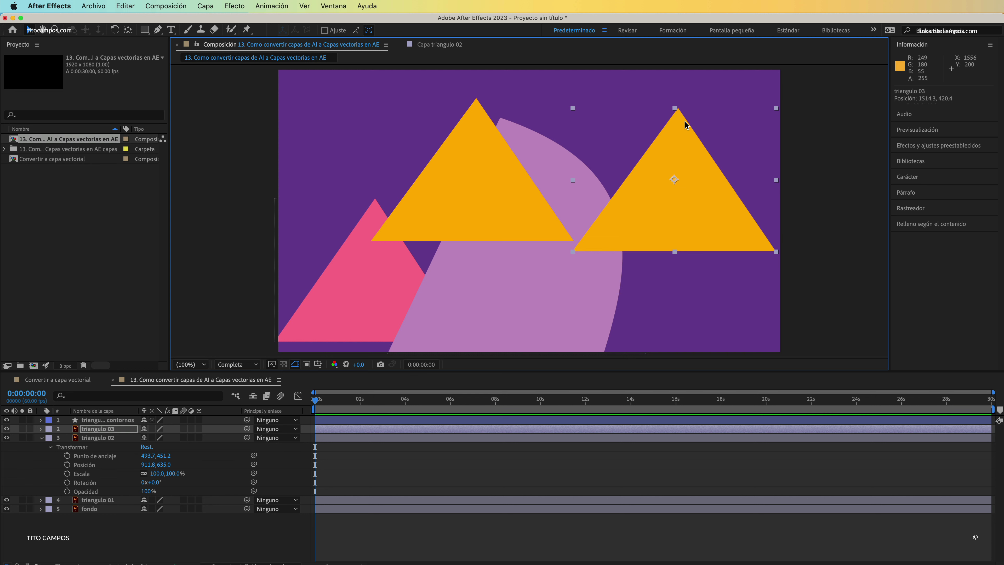
pyautogui.click(500, 188)
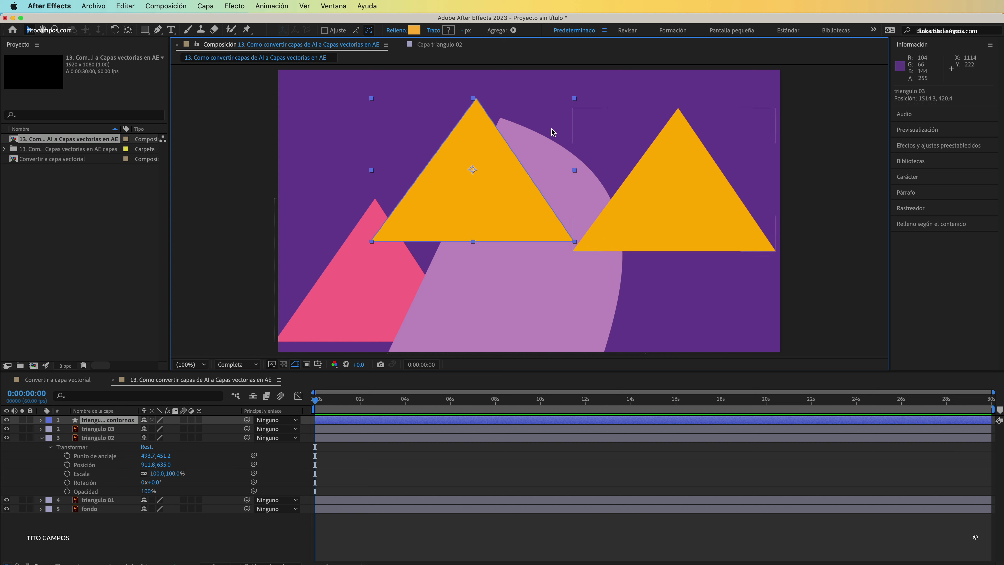
pyautogui.moveTo(516, 190)
pyautogui.mouseDown()
pyautogui.moveTo(504, 219)
pyautogui.moveTo(482, 202)
pyautogui.mouseUp()
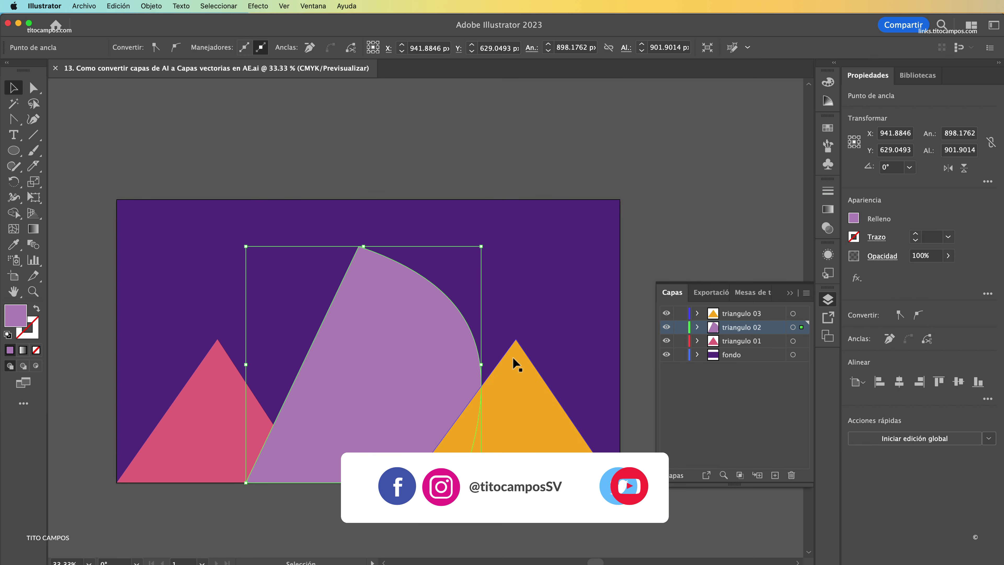
# Step: Recolour the right-hand orange triangle yellow-green (def726) in Illustrator and save the file
pyautogui.click(522, 380)
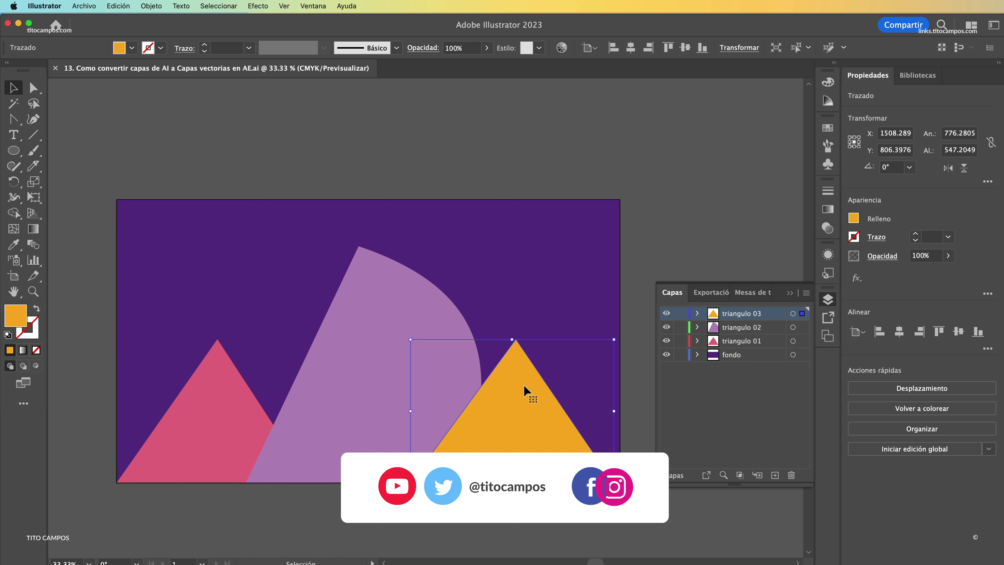
pyautogui.doubleClick(16, 316)
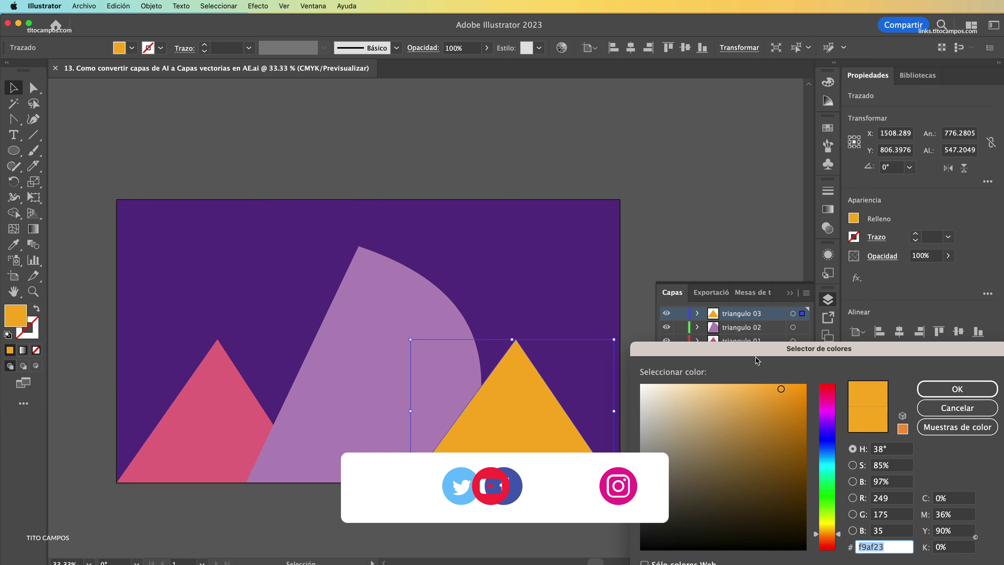
pyautogui.moveTo(837, 533); pyautogui.dragTo(839, 520)
pyautogui.click(940, 390)
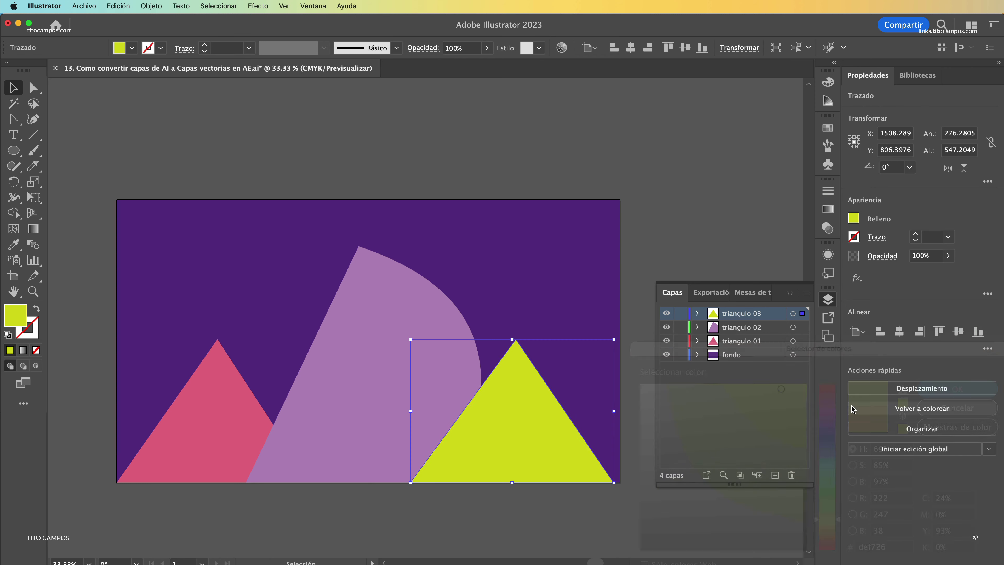
pyautogui.press('super+s')
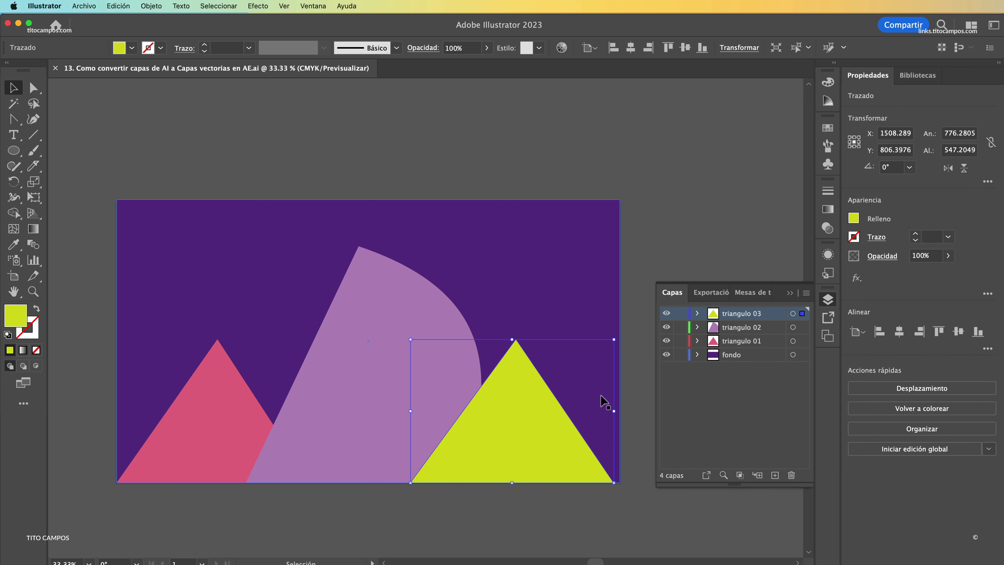
pyautogui.press('super+Tab')
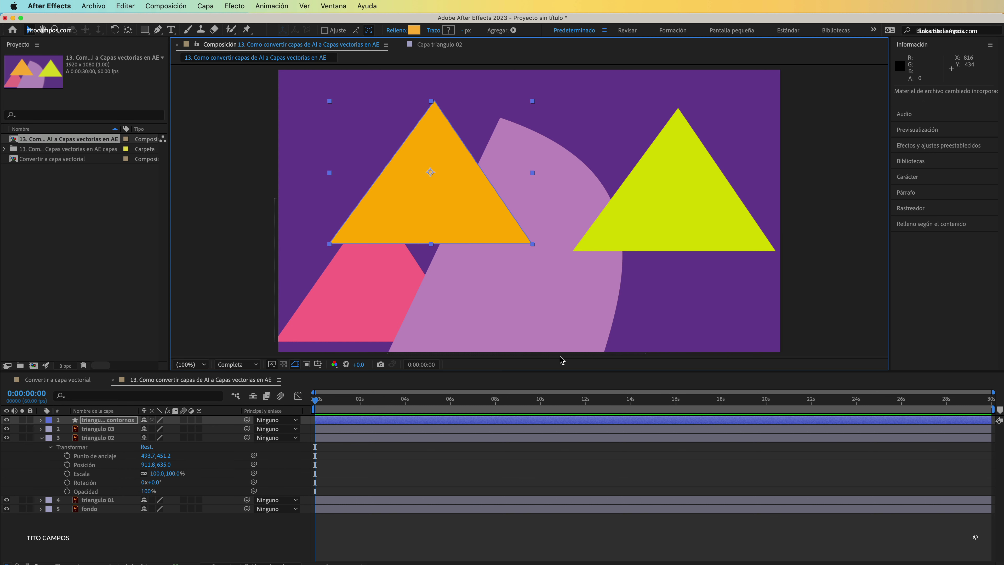
# Step: Move the orange triangulo 03 contornos triangle slightly right and down to position 642.3, 430.4
pyautogui.click(677, 178)
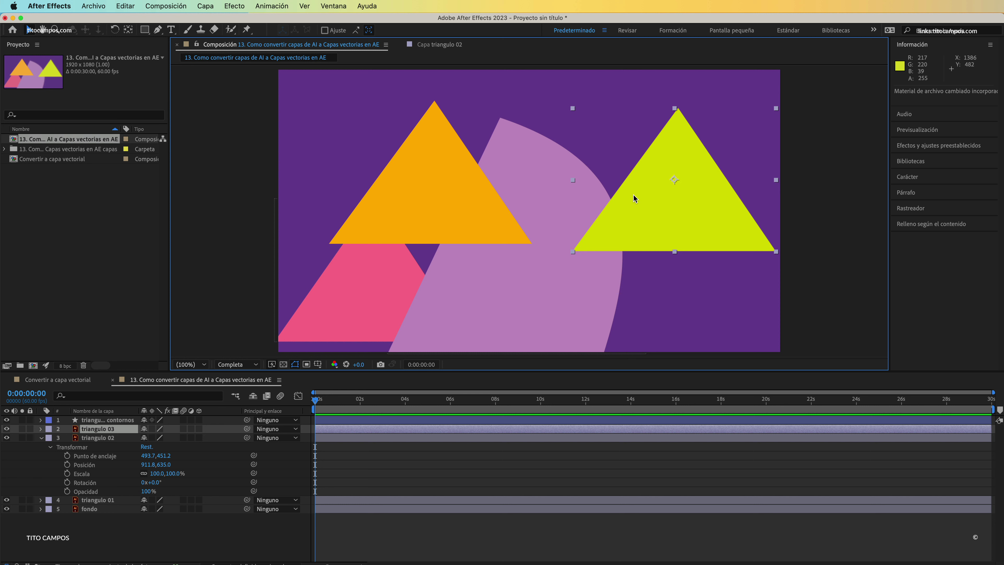
pyautogui.click(446, 216)
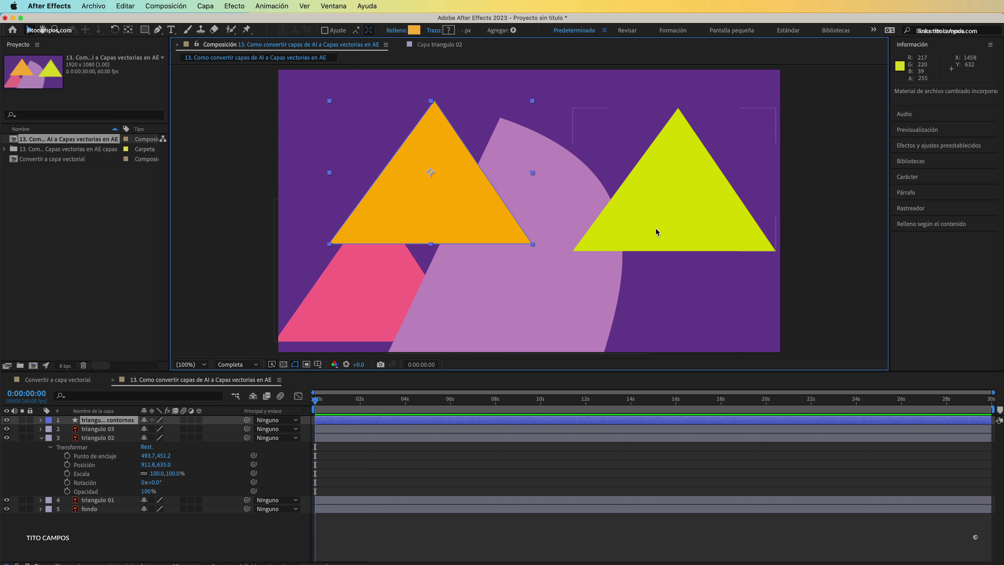
pyautogui.moveTo(488, 193); pyautogui.dragTo(487, 213)
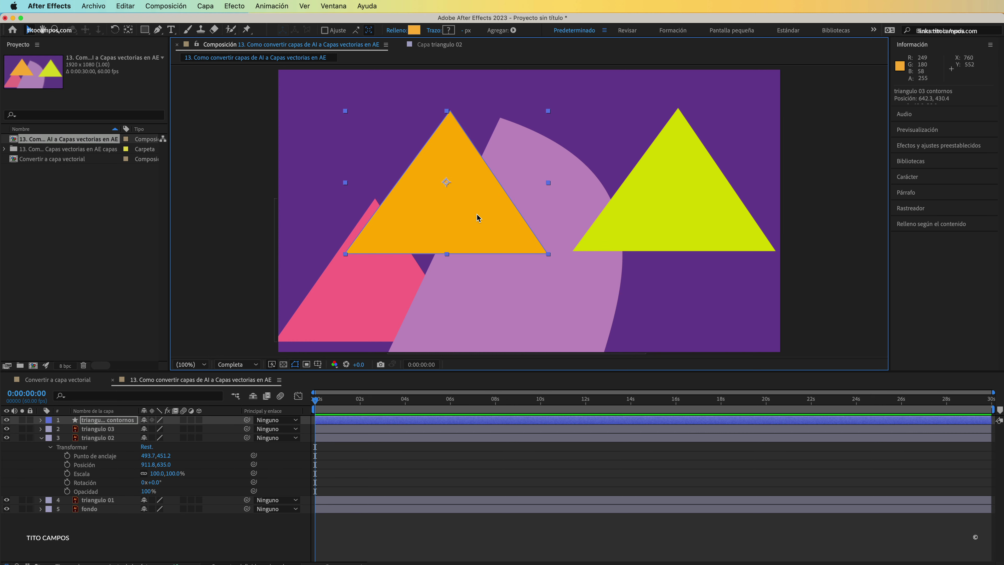
# Step: Hide the yellow triangulo 03 layer and move the orange contornos triangle right to 1314.3, 438.4
pyautogui.click(120, 429)
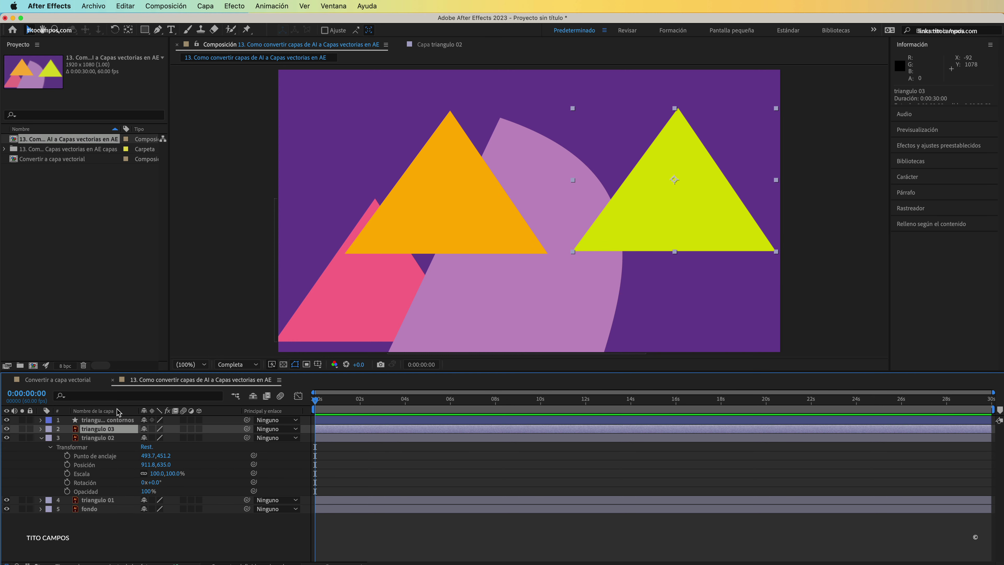
pyautogui.click(6, 428)
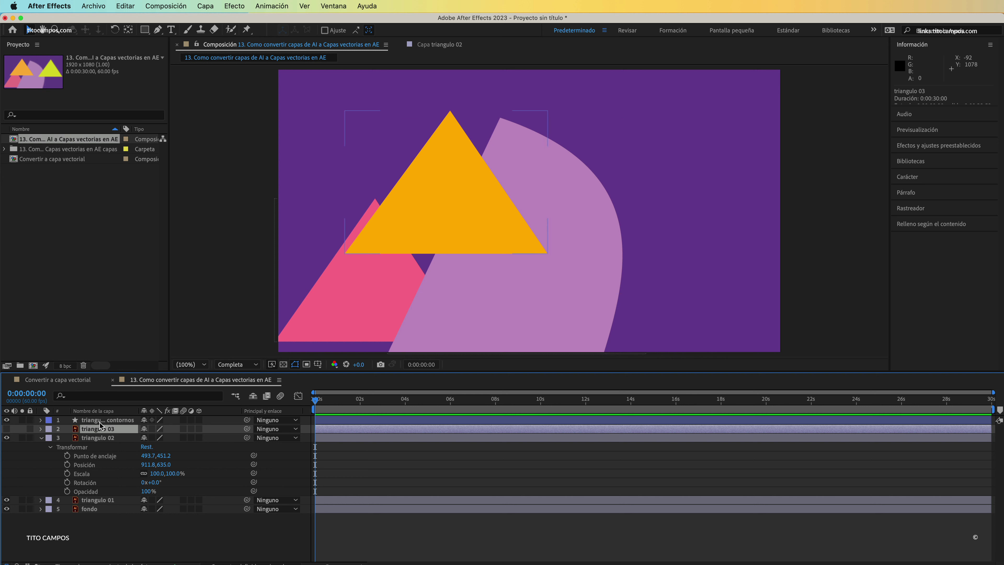
pyautogui.click(7, 429)
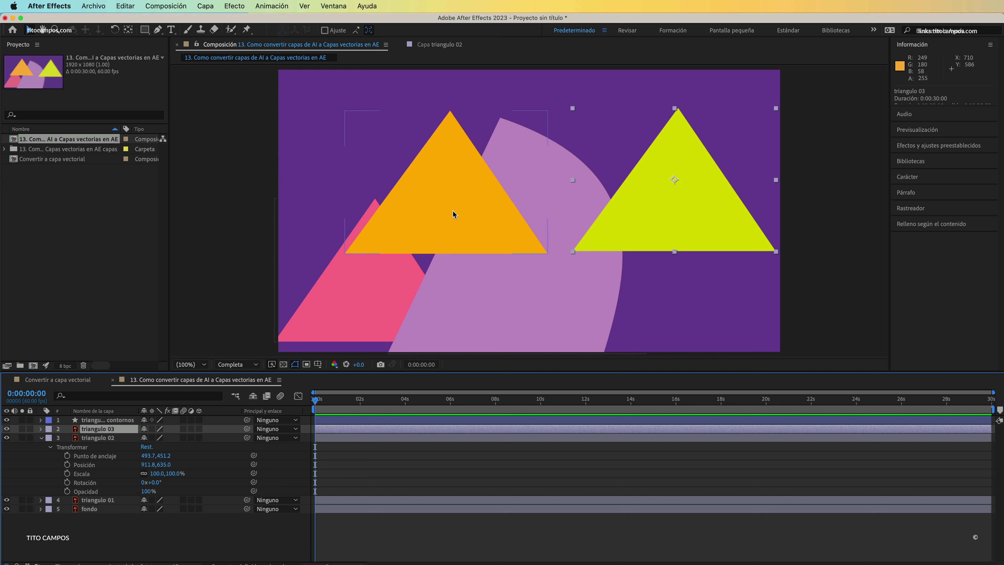
pyautogui.click(7, 429)
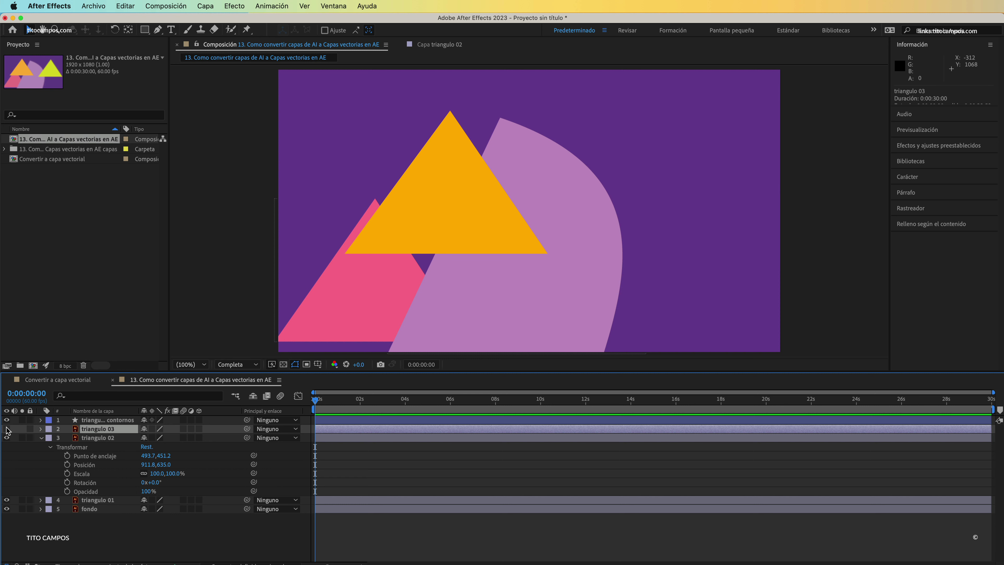
pyautogui.moveTo(509, 221)
pyautogui.mouseDown()
pyautogui.moveTo(653, 219)
pyautogui.moveTo(659, 210)
pyautogui.mouseUp()
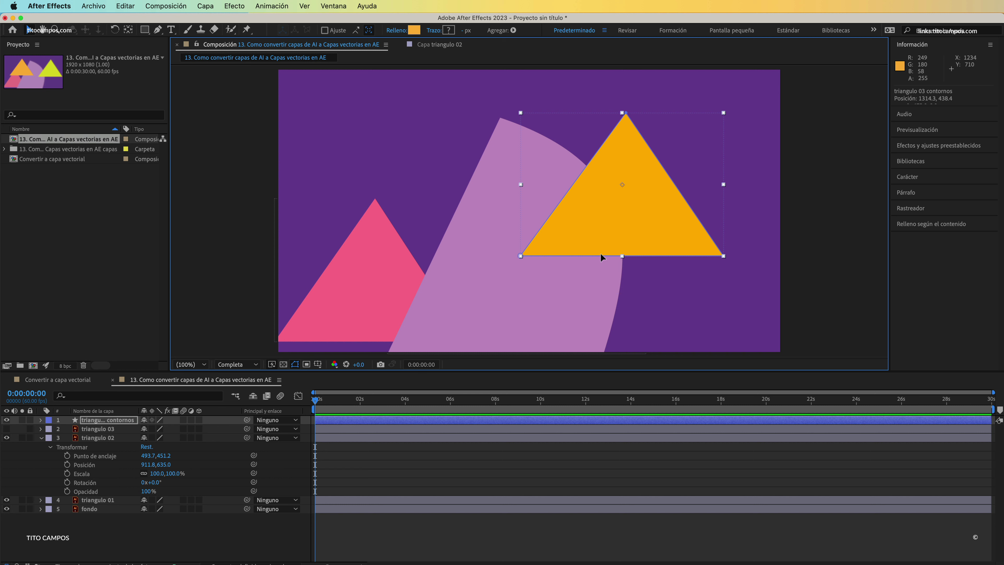
pyautogui.moveTo(601, 239); pyautogui.dragTo(602, 239)
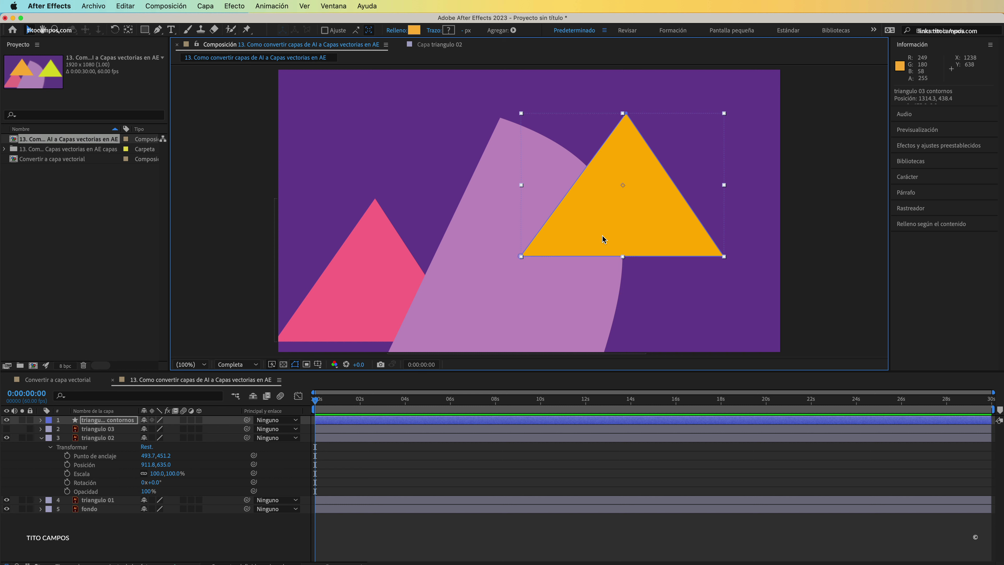
pyautogui.click(626, 114)
# Step: Drag the orange triangle's vertices into a wider, downward-pointing irregular shape, comparing against the yellow triangle
pyautogui.moveTo(625, 114); pyautogui.dragTo(628, 103)
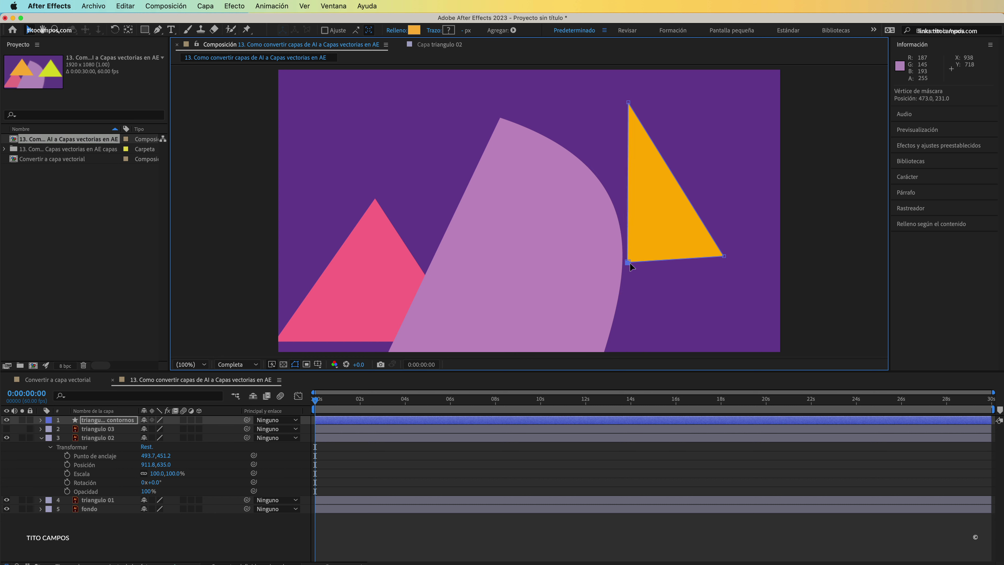
pyautogui.moveTo(521, 256); pyautogui.dragTo(483, 258)
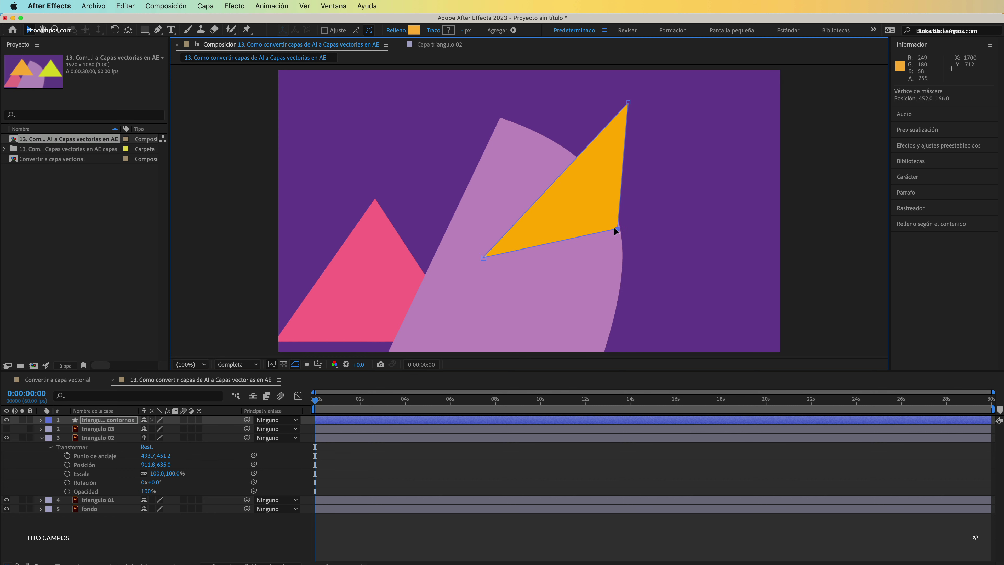
pyautogui.moveTo(722, 259); pyautogui.dragTo(717, 281)
pyautogui.moveTo(628, 103); pyautogui.dragTo(684, 184)
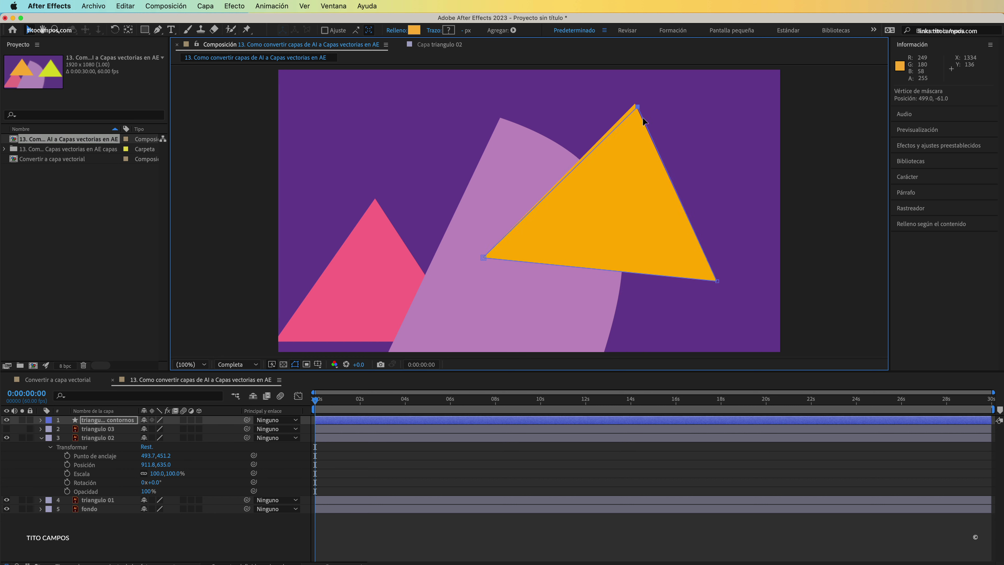
pyautogui.moveTo(482, 255); pyautogui.dragTo(514, 227)
pyautogui.moveTo(548, 195); pyautogui.dragTo(573, 180)
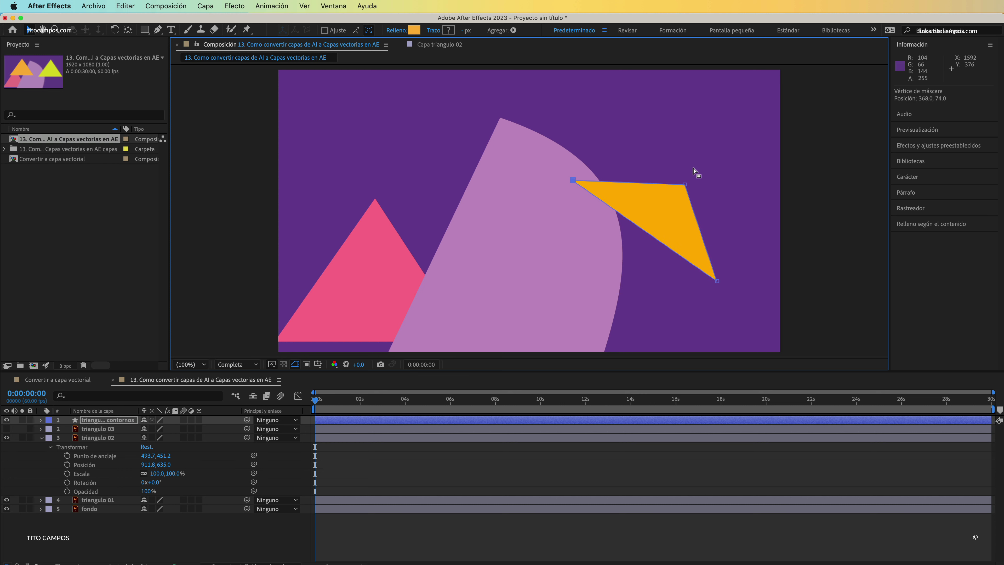
pyautogui.moveTo(684, 184); pyautogui.dragTo(713, 139)
pyautogui.moveTo(575, 179); pyautogui.dragTo(613, 174)
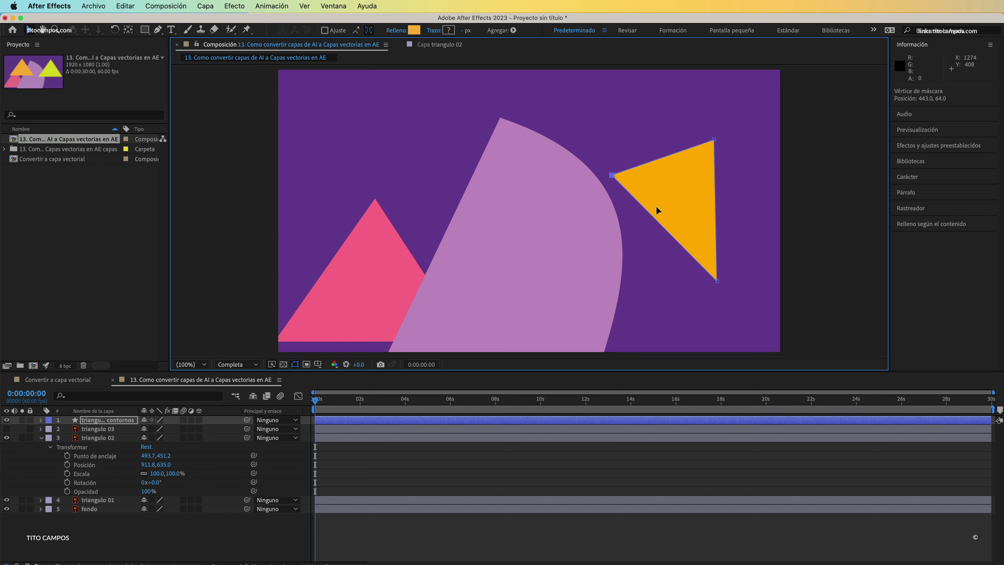
pyautogui.moveTo(717, 281)
pyautogui.mouseDown()
pyautogui.moveTo(591, 281)
pyautogui.moveTo(604, 306)
pyautogui.mouseUp()
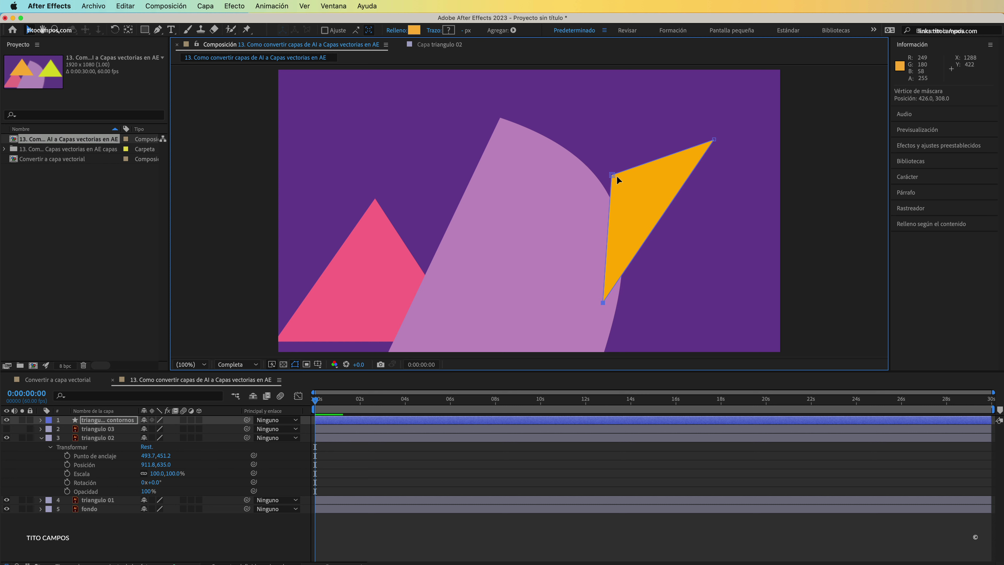
pyautogui.moveTo(613, 175); pyautogui.dragTo(580, 152)
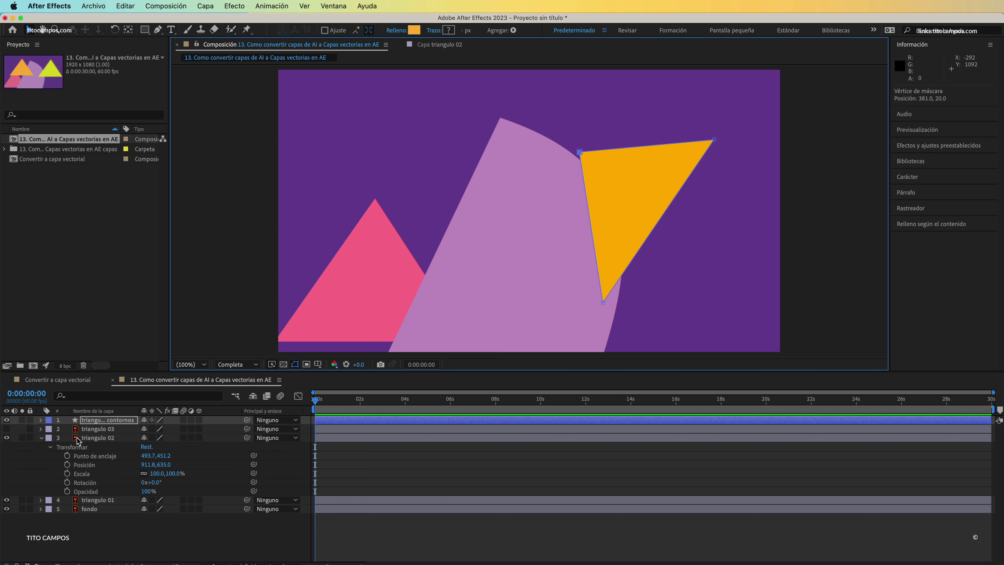
pyautogui.click(6, 428)
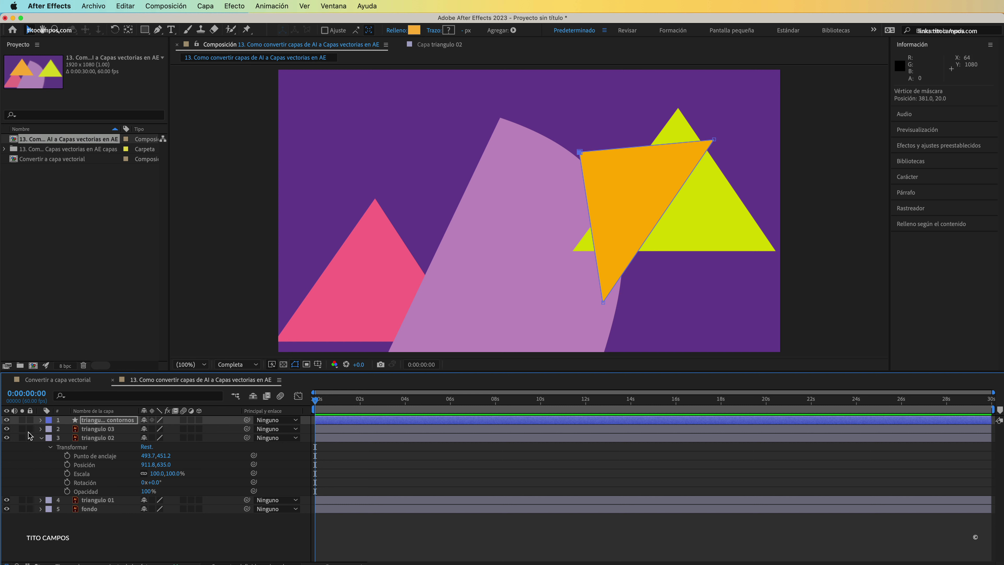
pyautogui.click(7, 429)
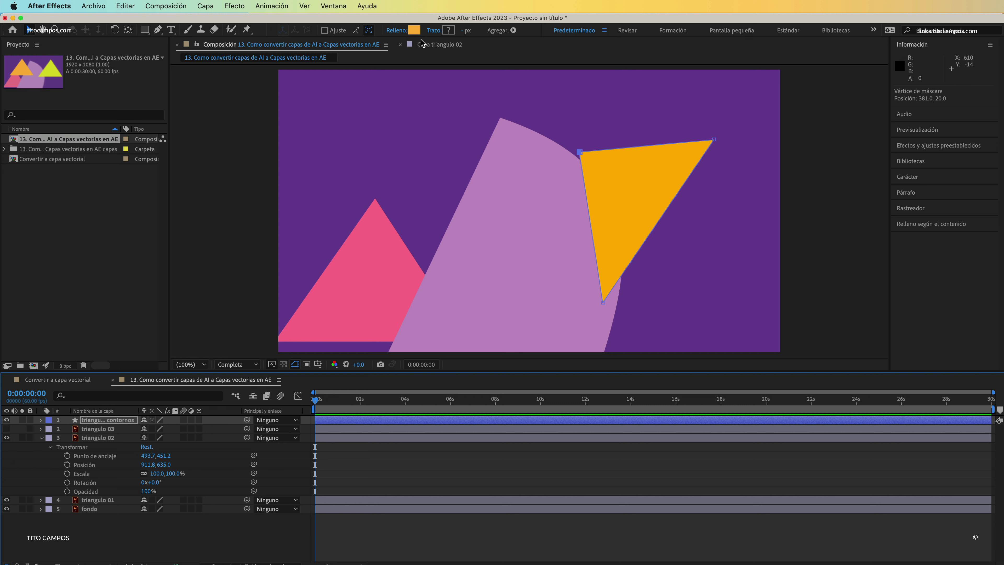
# Step: Change the contornos triangle's fill colour from orange to cyan
pyautogui.click(415, 30)
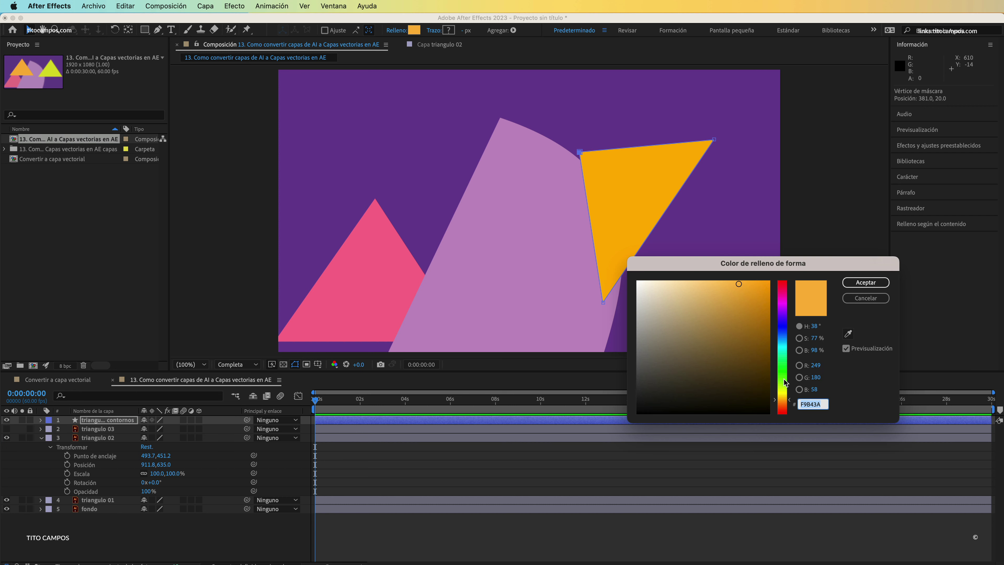
pyautogui.click(781, 345)
pyautogui.click(865, 281)
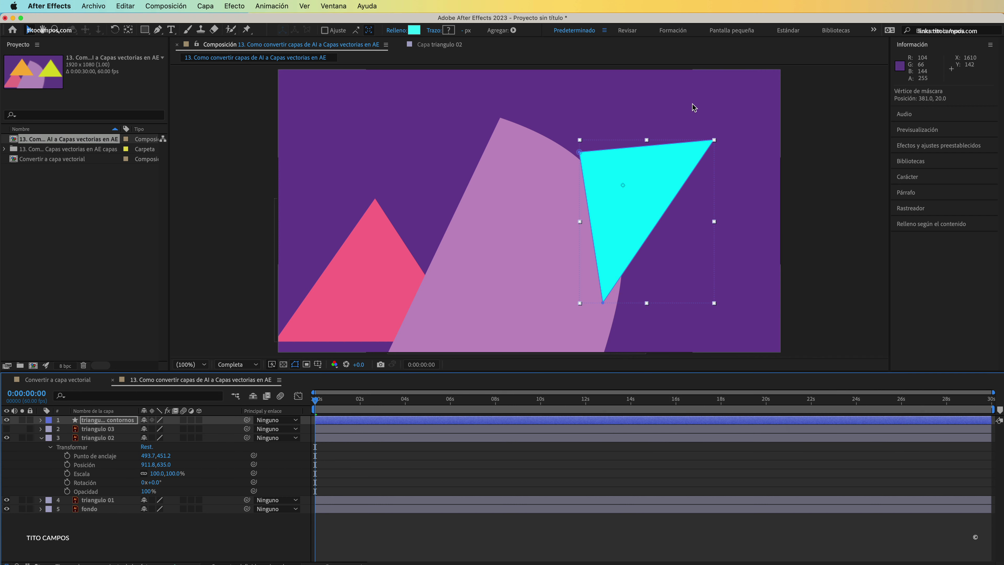
pyautogui.click(692, 104)
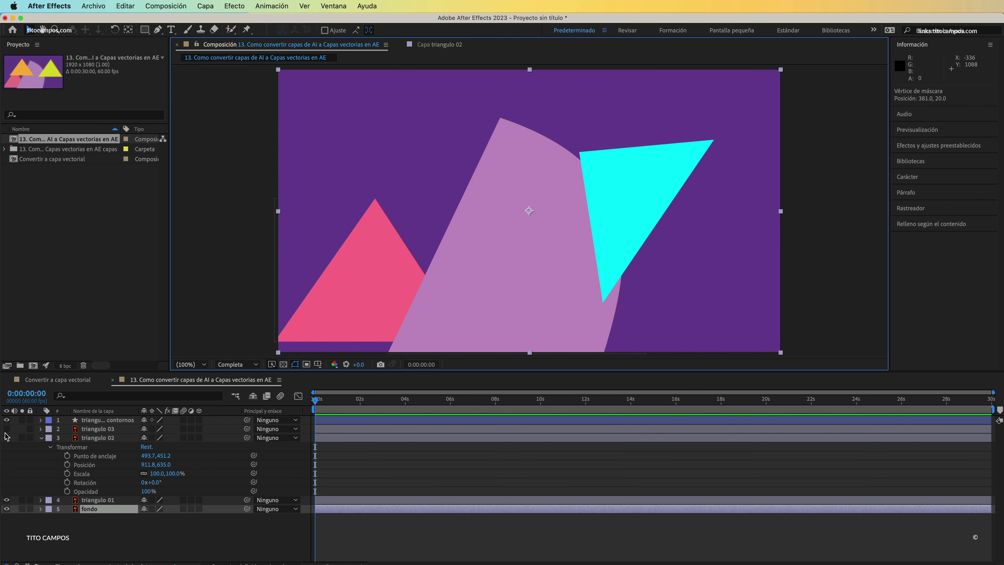
# Step: Move the cyan triangle down and left so it overlaps the middle of the light purple curve
pyautogui.click(6, 428)
pyautogui.click(7, 437)
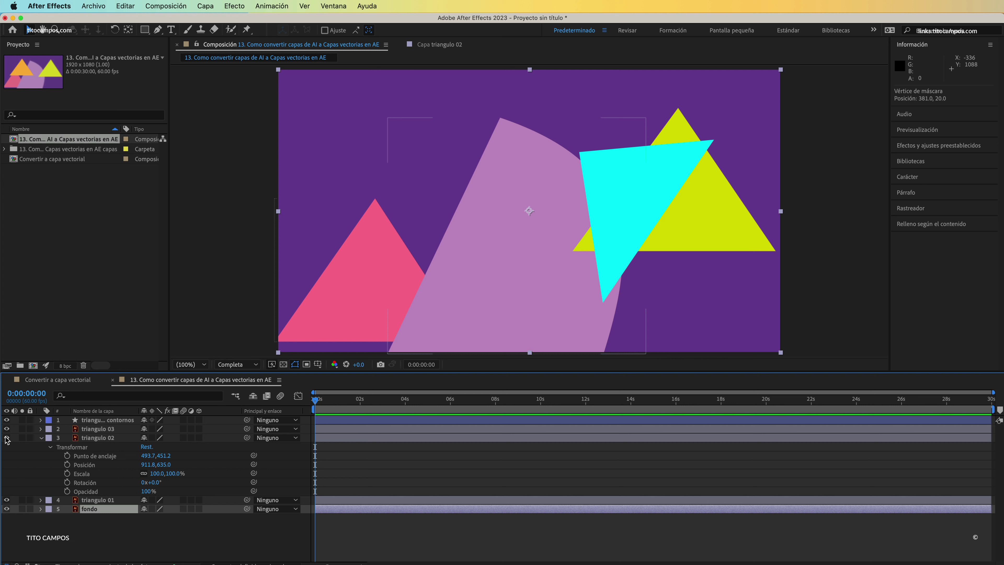
pyautogui.click(6, 429)
pyautogui.click(816, 156)
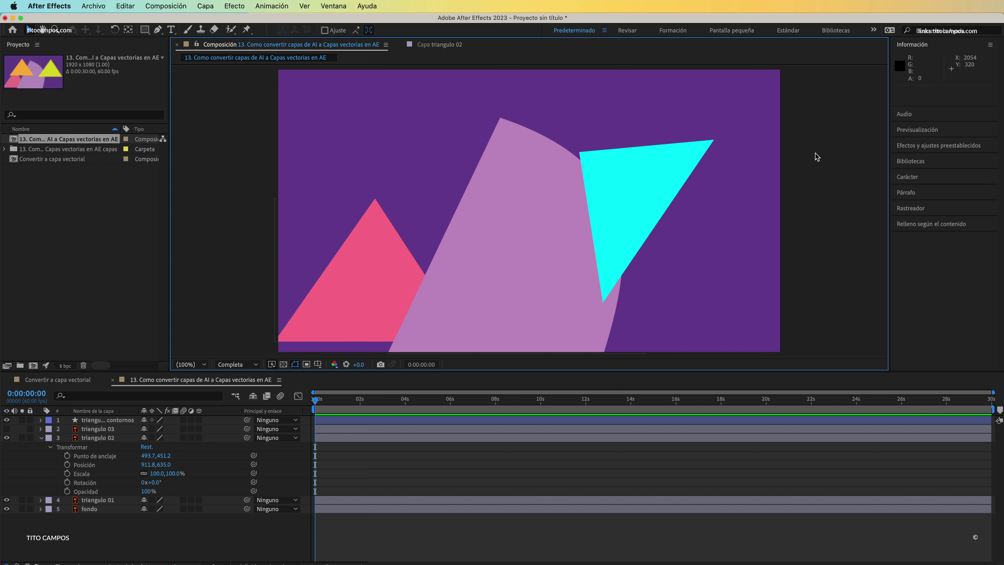
pyautogui.moveTo(636, 192); pyautogui.dragTo(521, 226)
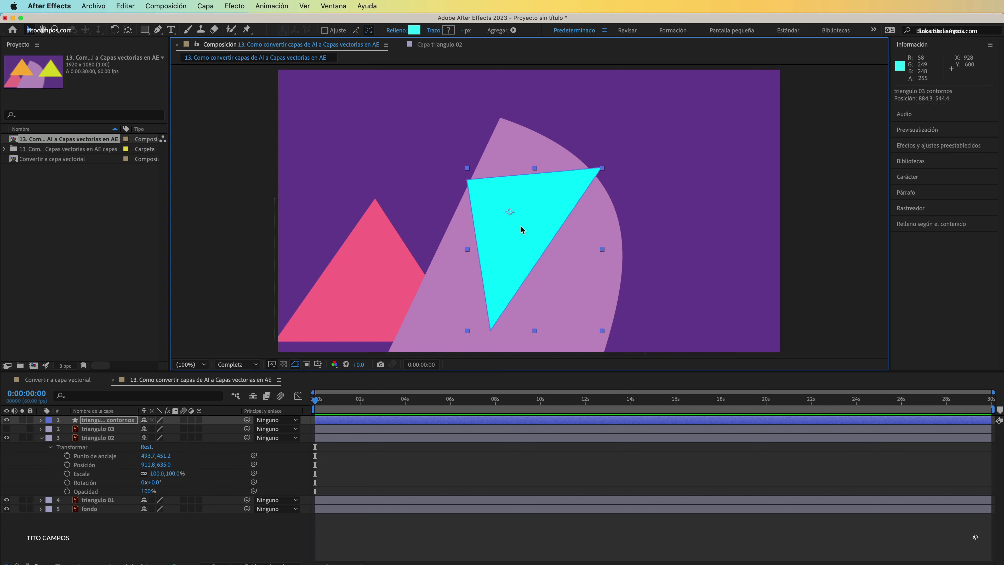
pyautogui.press('super+shift+a')
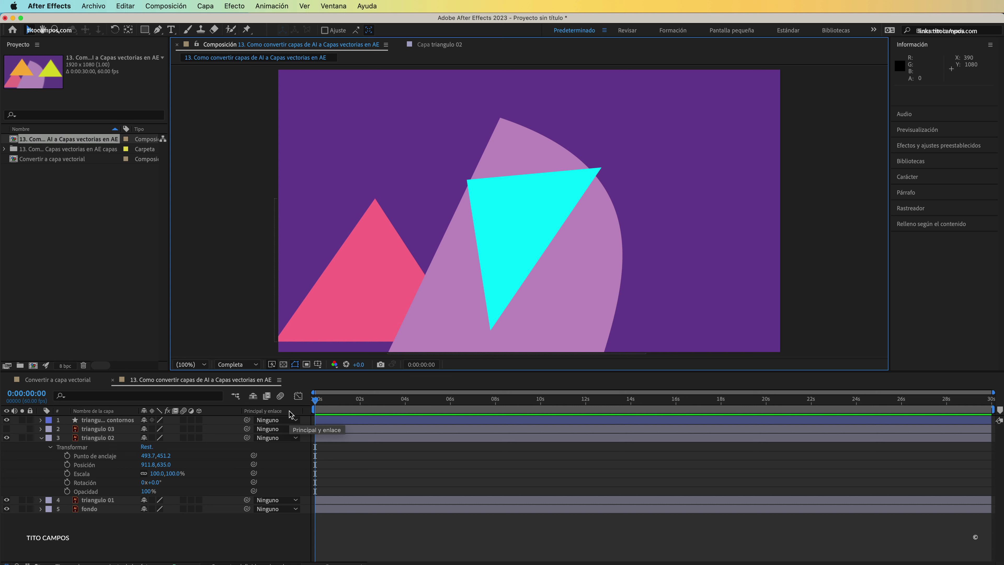
pyautogui.click(103, 420)
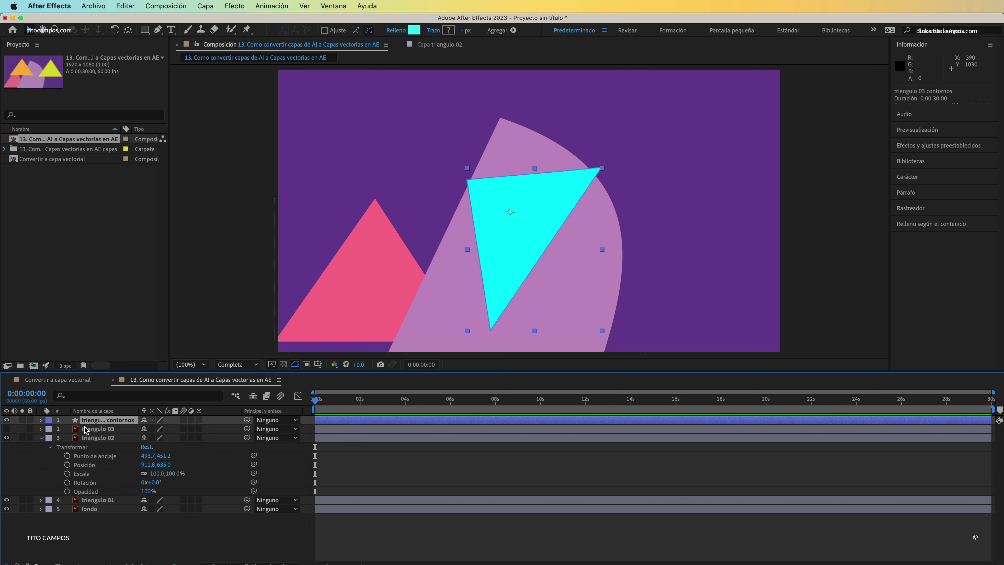
# Step: Nudge the cyan triangle up-left and briefly inspect the shape layer's transform properties
pyautogui.moveTo(482, 244); pyautogui.dragTo(474, 221)
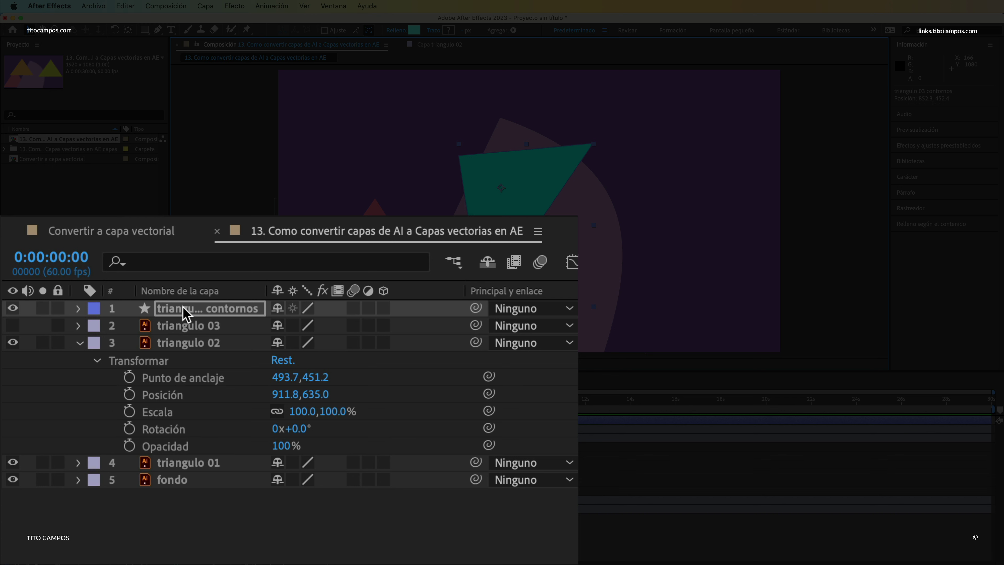
pyautogui.click(87, 309)
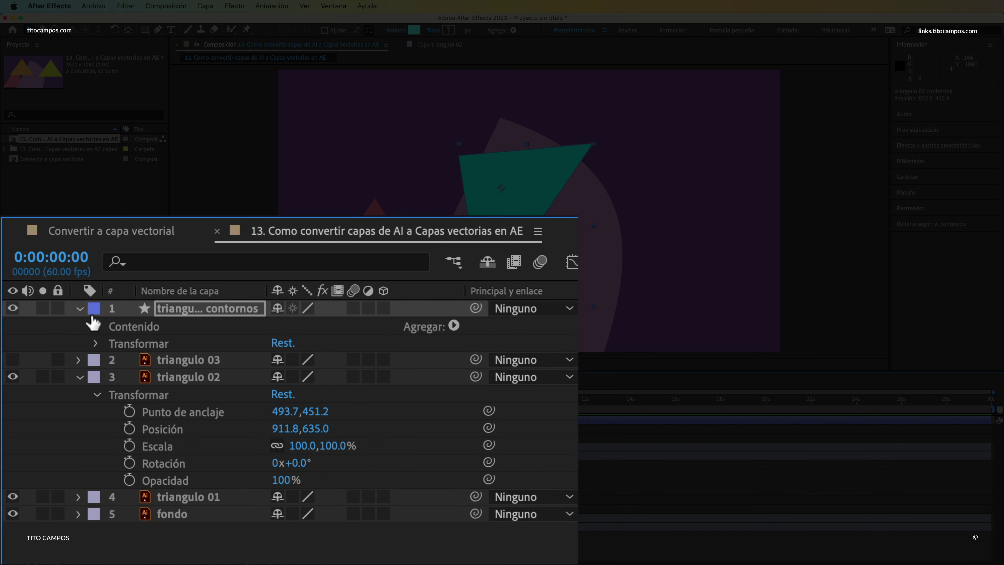
pyautogui.click(146, 340)
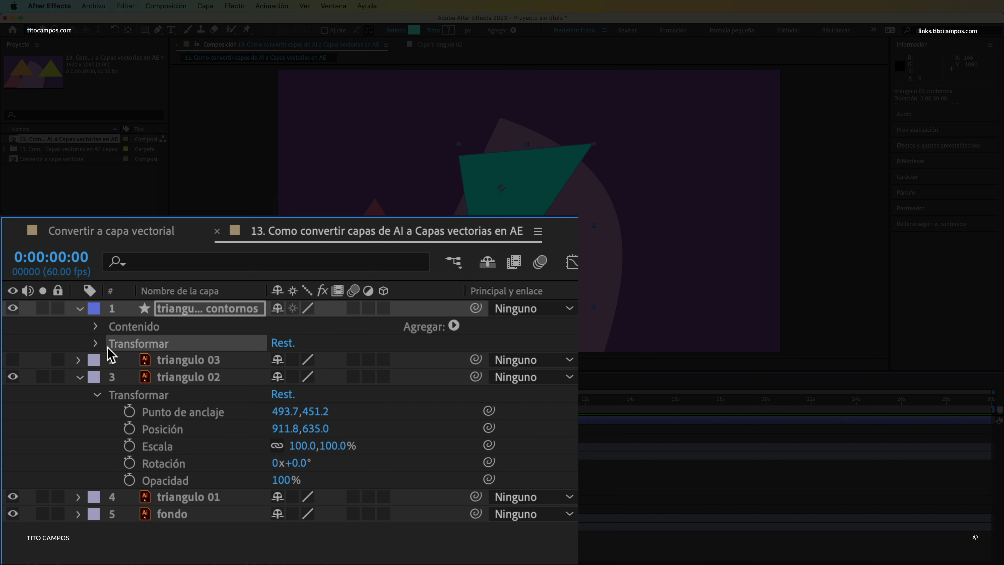
pyautogui.click(96, 343)
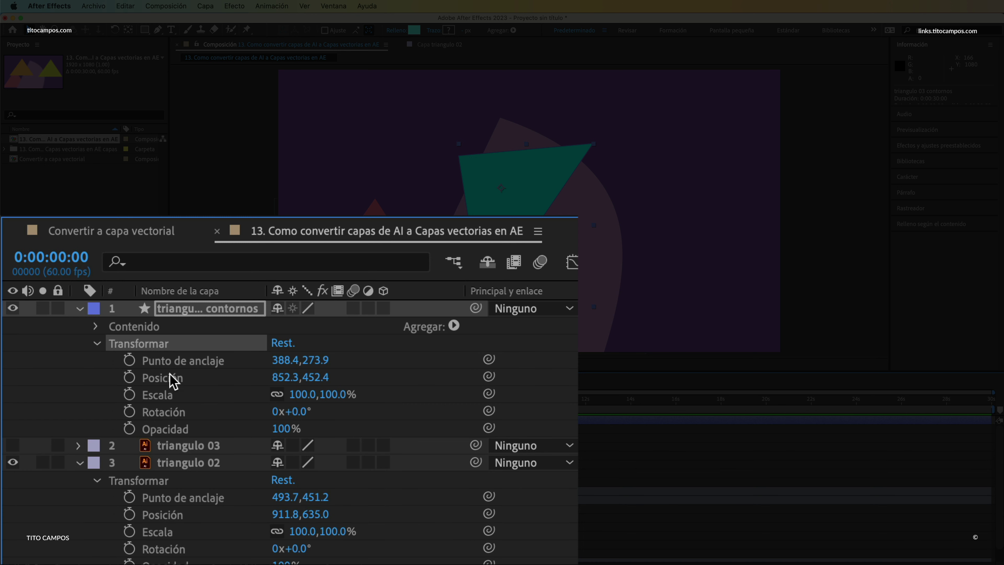
pyautogui.click(96, 343)
# Step: Expand the layer's Contents > Grupo 1 > Trazado 1 to reveal the editable Path property
pyautogui.click(140, 327)
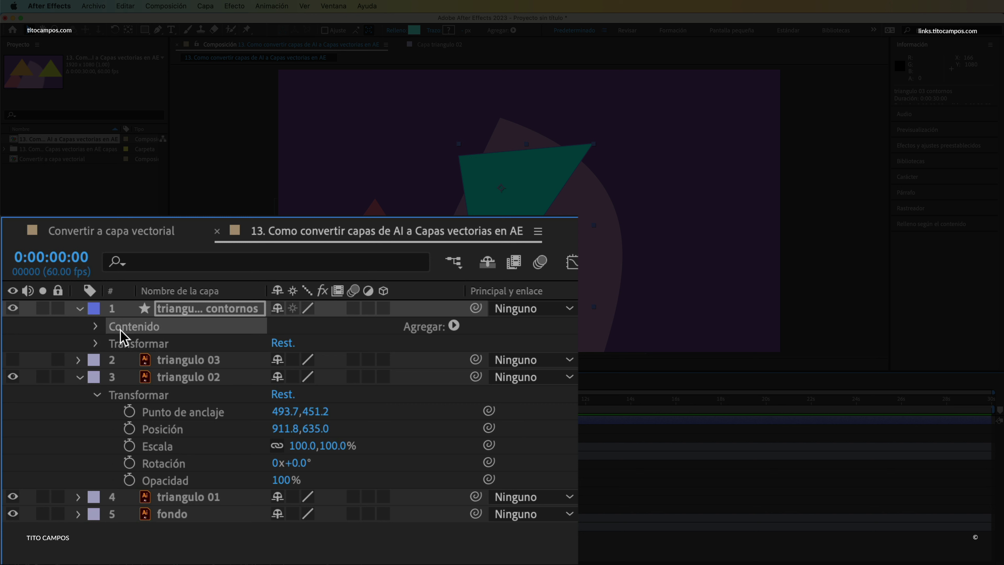
pyautogui.click(96, 326)
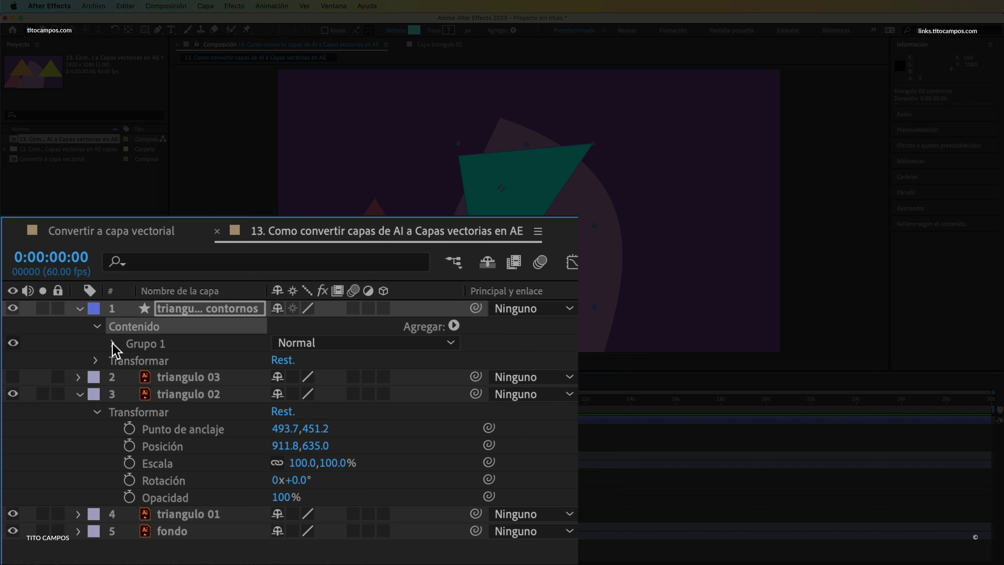
pyautogui.click(146, 345)
pyautogui.click(113, 343)
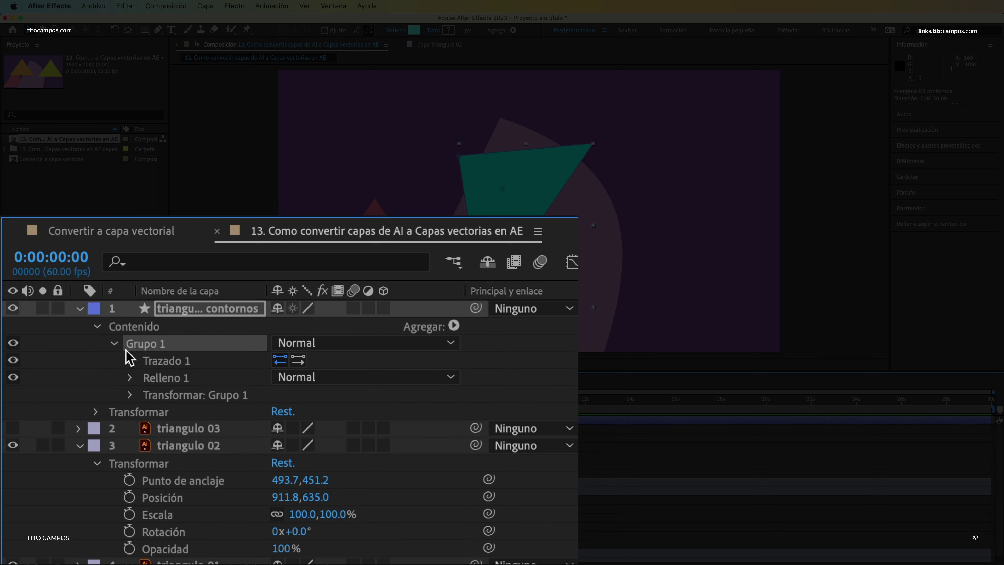
pyautogui.click(158, 360)
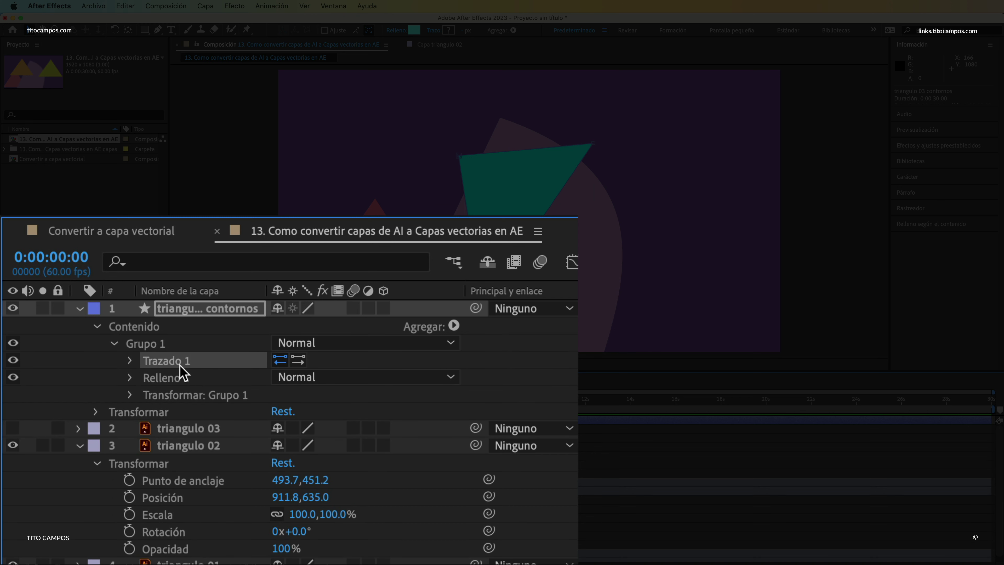
pyautogui.click(129, 360)
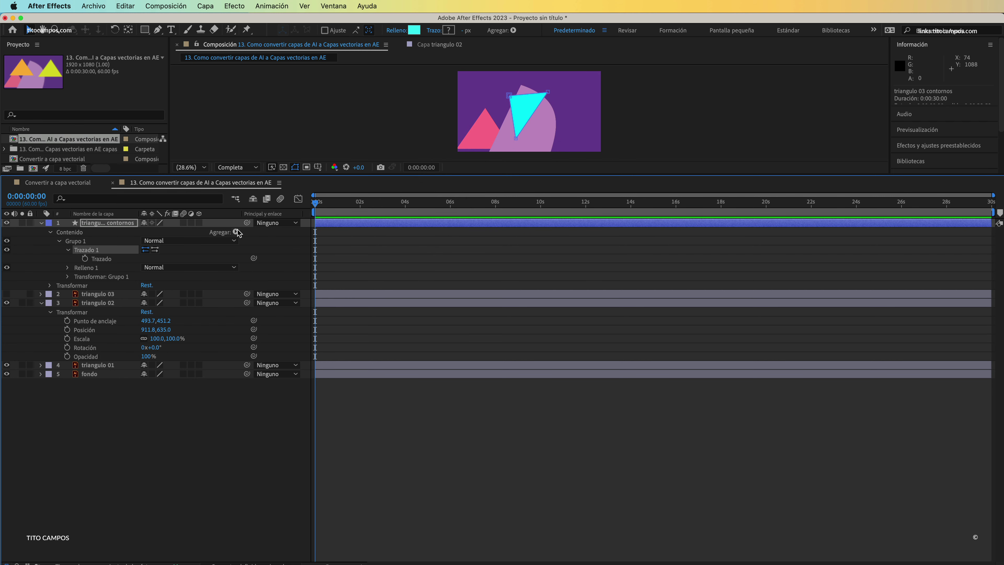
# Step: Enlarge the Composition viewer above the timeline, dismissing the Add content list without adding anything
pyautogui.click(237, 232)
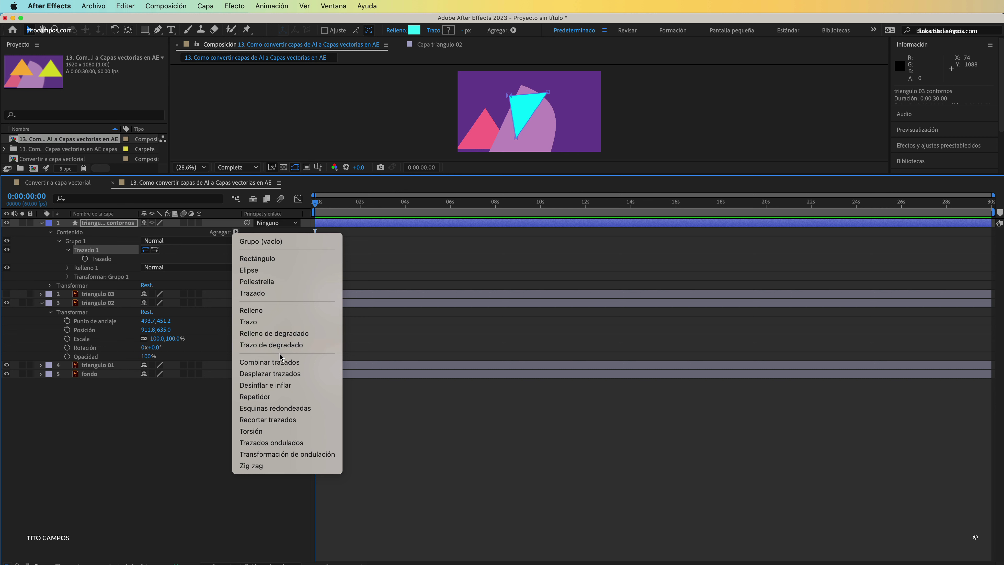
pyautogui.click(288, 415)
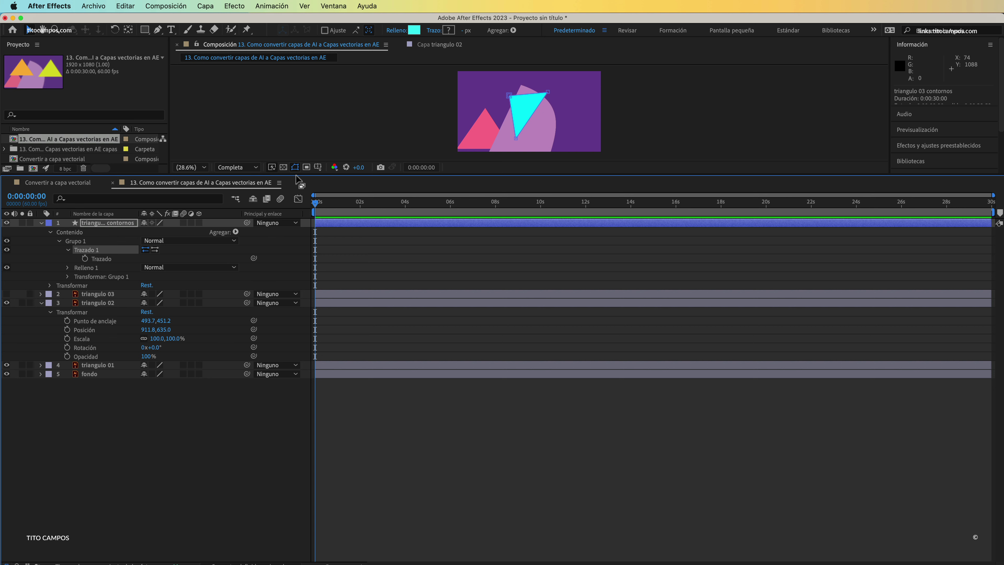
pyautogui.moveTo(297, 174)
pyautogui.mouseDown()
pyautogui.moveTo(297, 273)
pyautogui.moveTo(279, 354)
pyautogui.mouseUp()
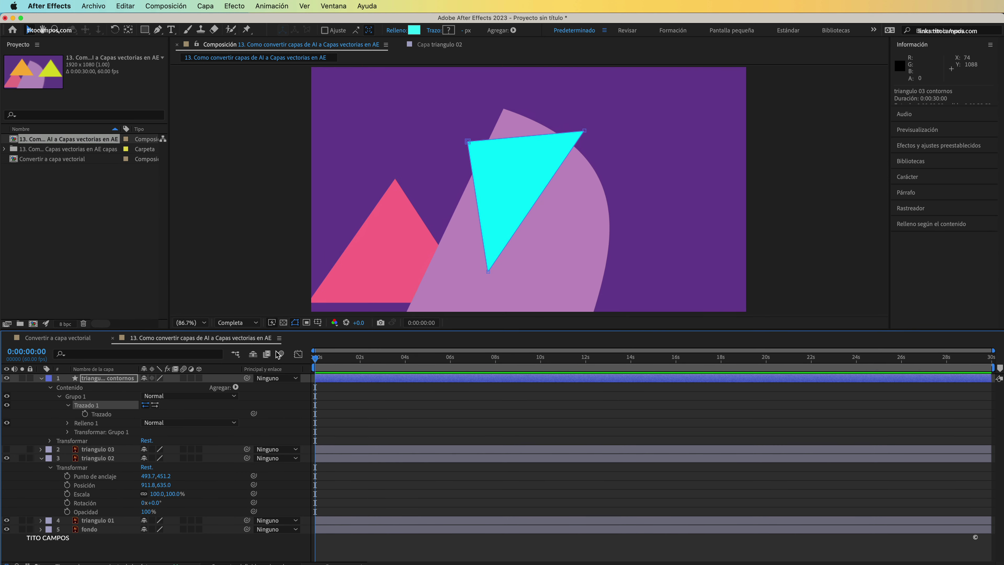
# Step: Collapse the triangulo 03 contornos shape layer's properties in the Timeline
pyautogui.click(104, 449)
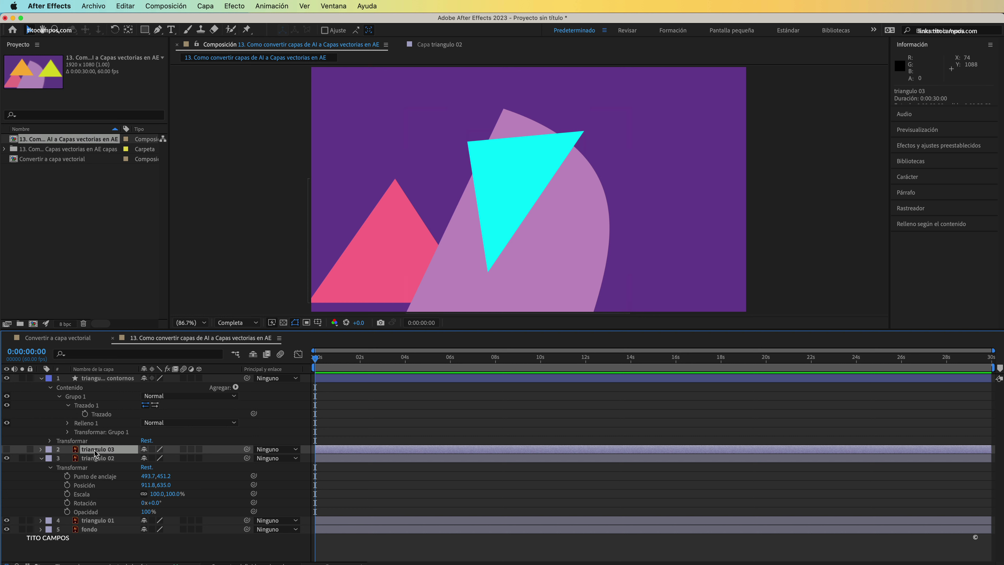
pyautogui.click(105, 379)
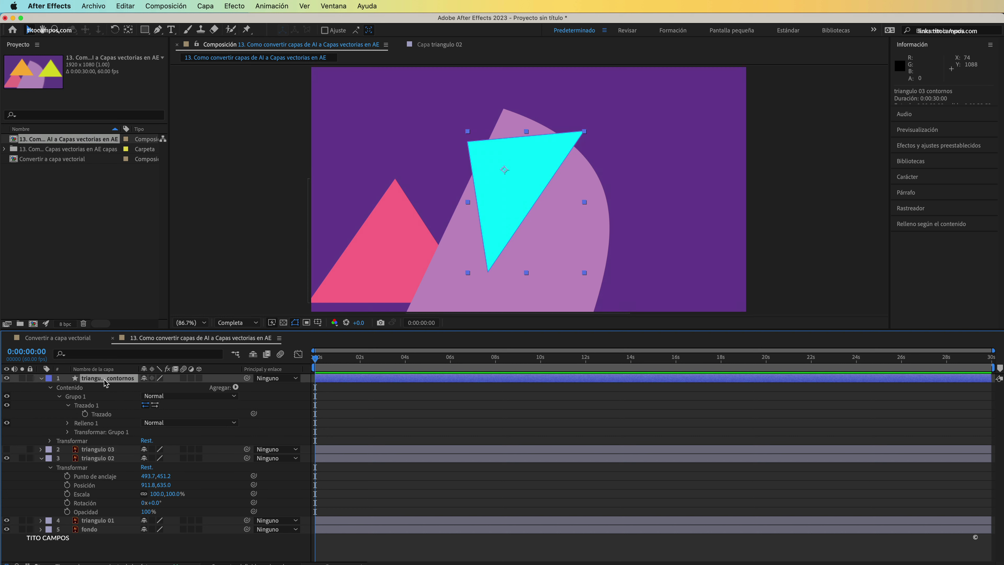
pyautogui.click(42, 378)
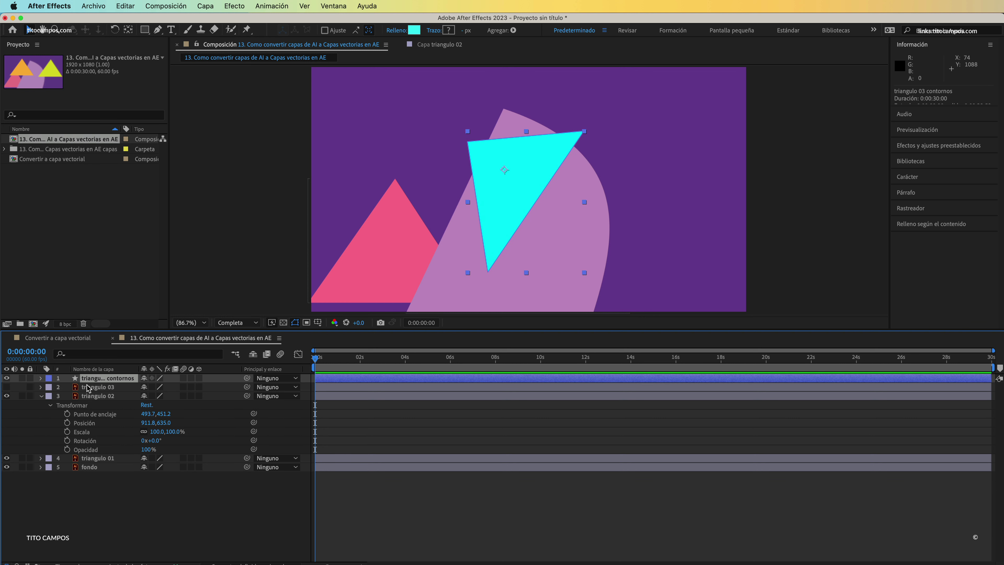